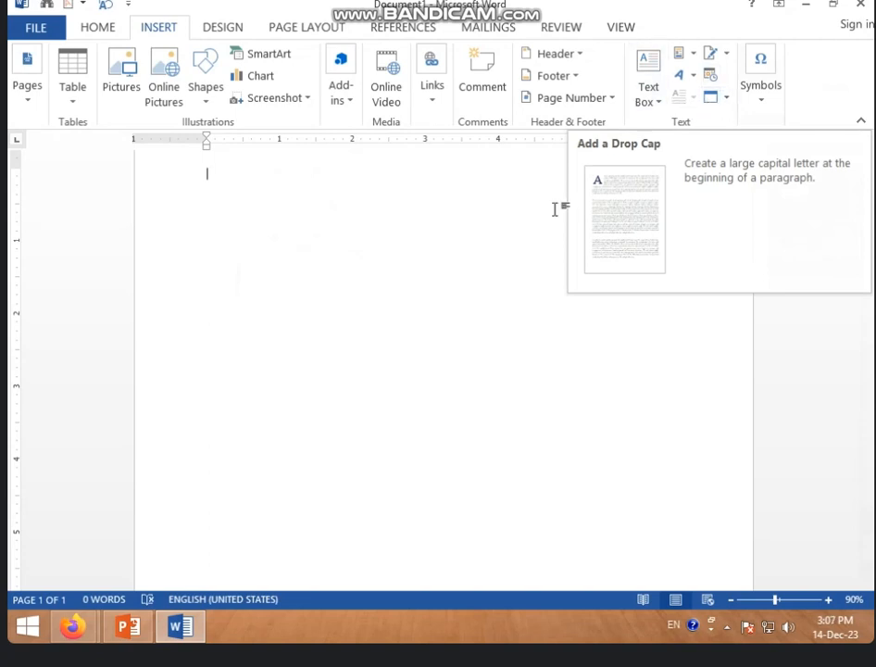
Generate sample paragraphs in the blank document with the =RAND() formula.
scroll(463, 213, up, 2)
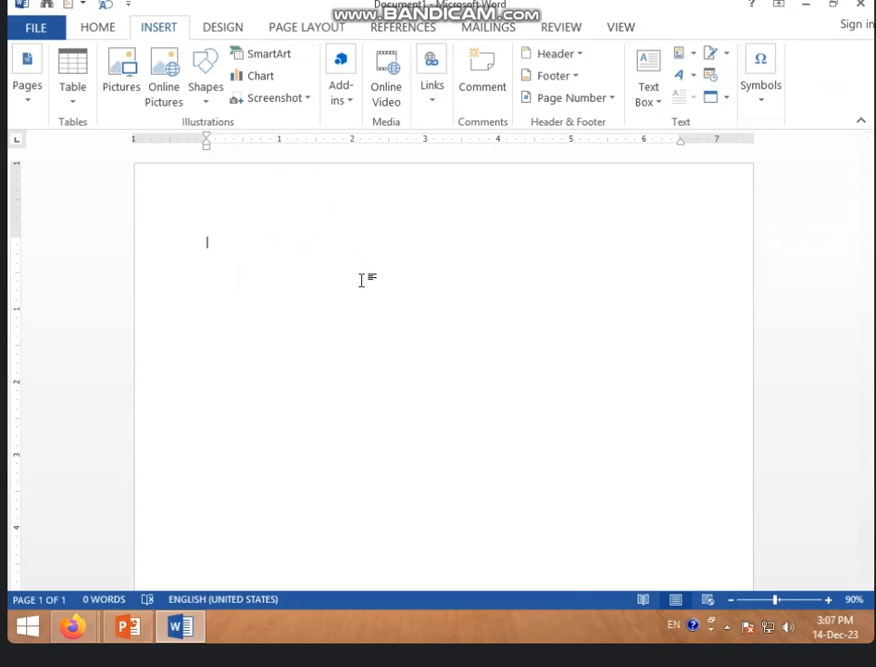
text(=RAND)
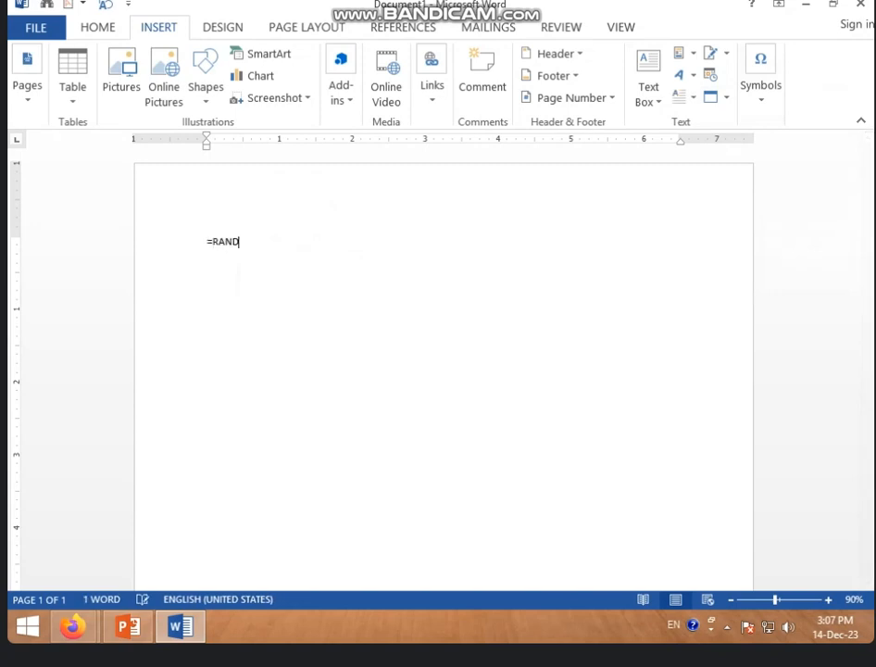
text(())
key(Return)
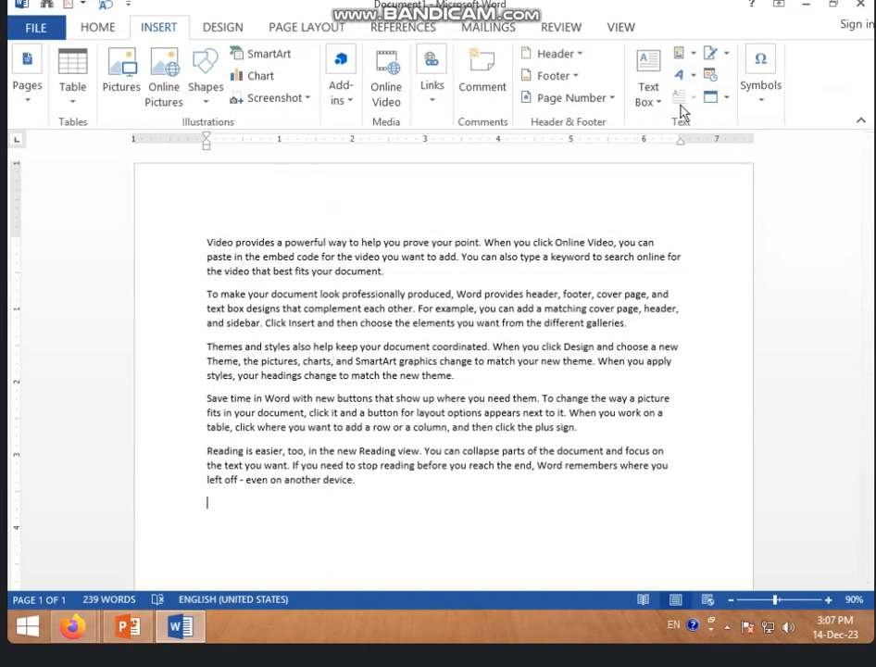
drag(440, 256, 348, 285)
click(288, 239)
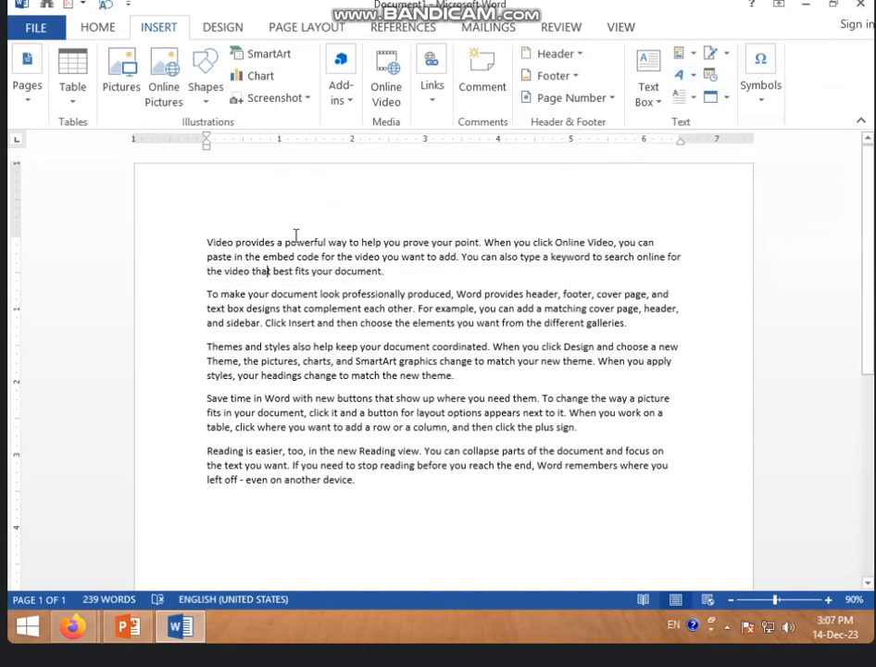
click(207, 243)
click(694, 100)
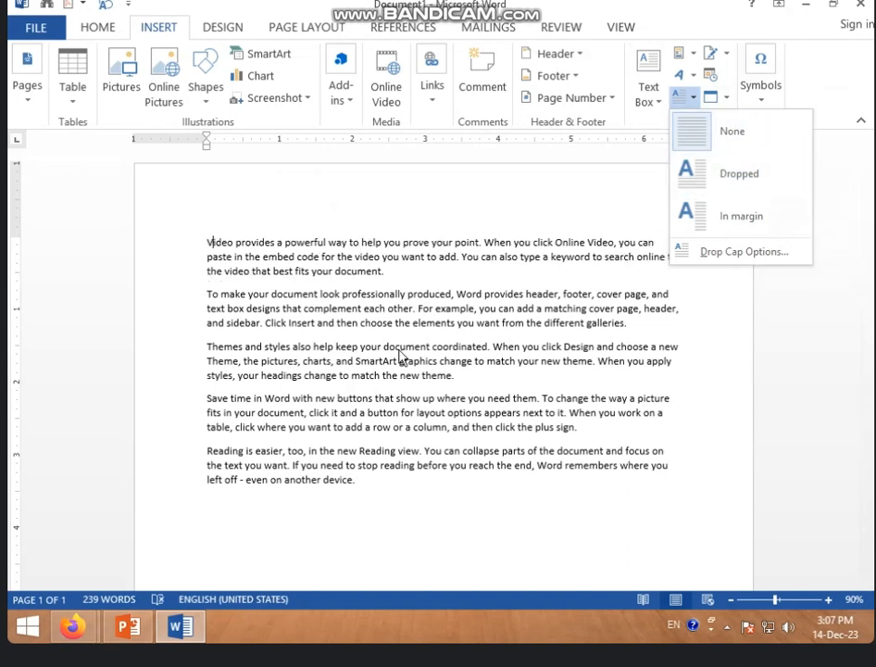
click(299, 393)
Delete the "Video provides" paragraph and apply an In margin drop cap to the "To make your document" paragraph.
drag(206, 238, 412, 280)
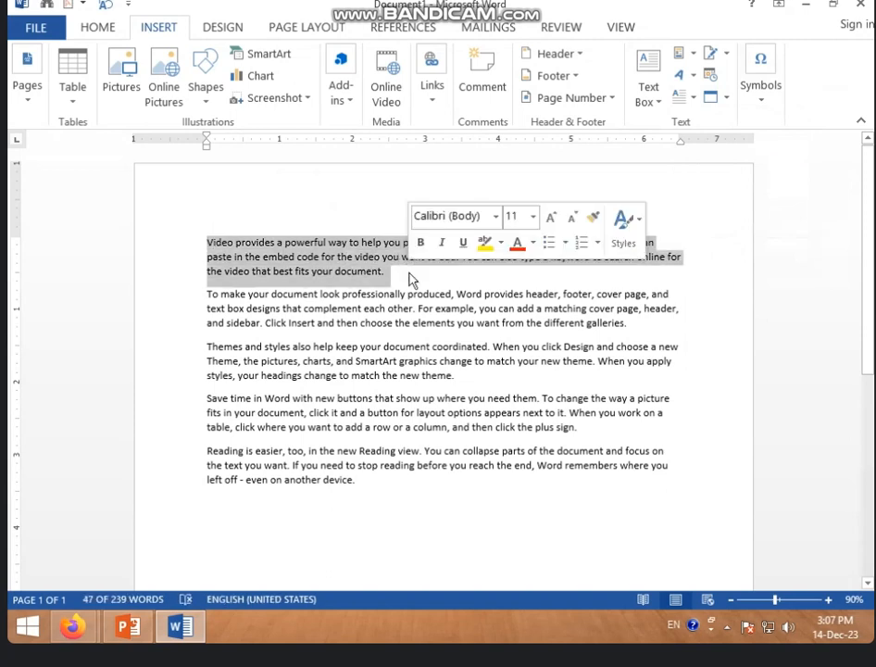
key(Delete)
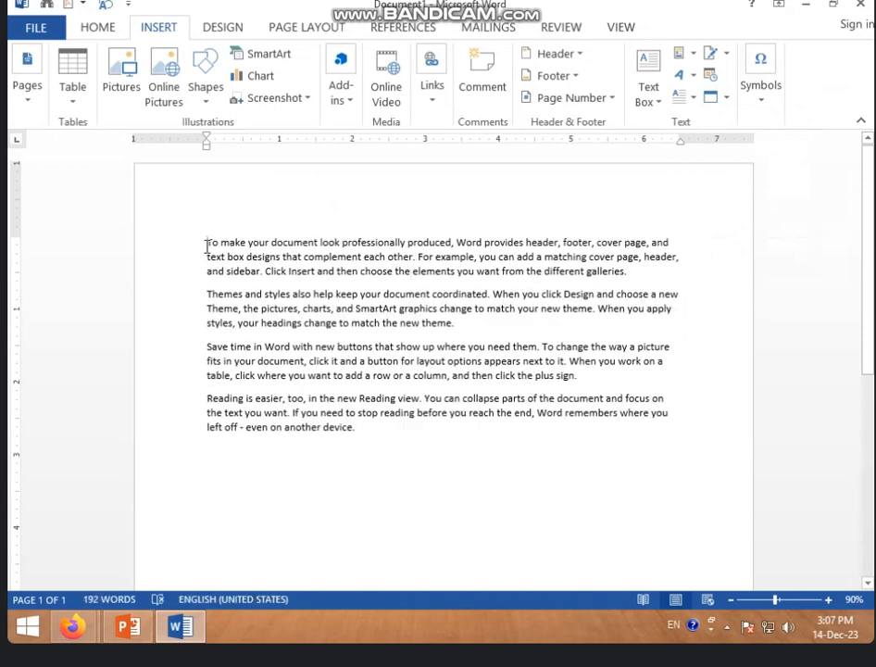
click(686, 98)
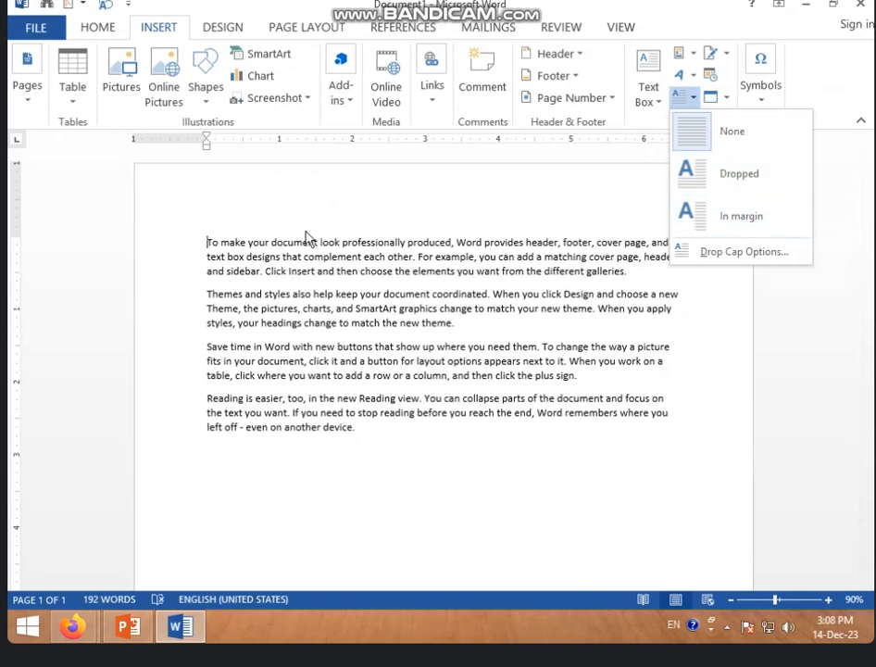
click(723, 224)
click(220, 325)
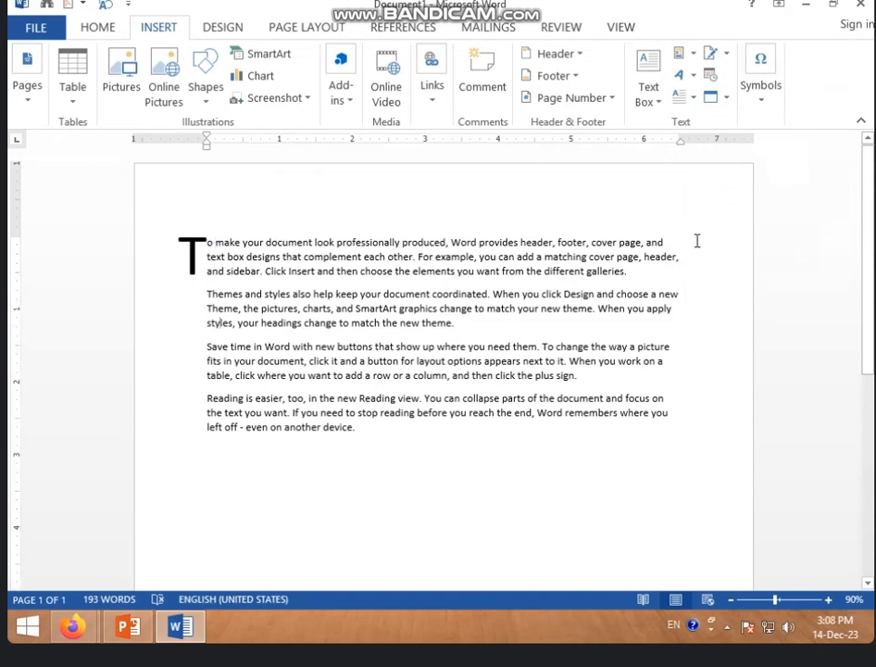
Change the T drop cap's position from In margin to Dropped.
click(191, 252)
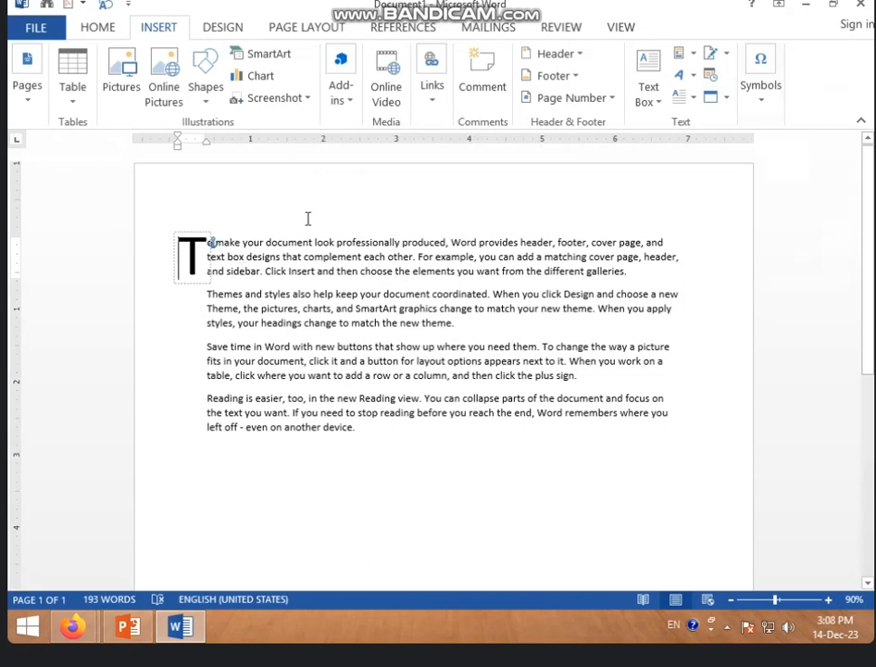
click(684, 95)
click(715, 175)
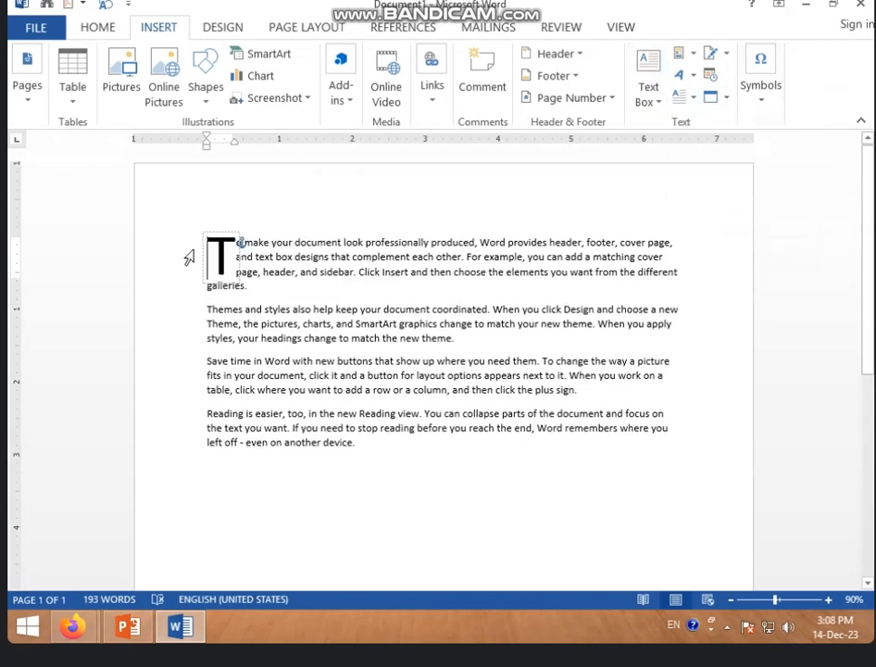
Enlarge the T drop cap and reposition its frame beside the start of the first paragraph.
click(236, 236)
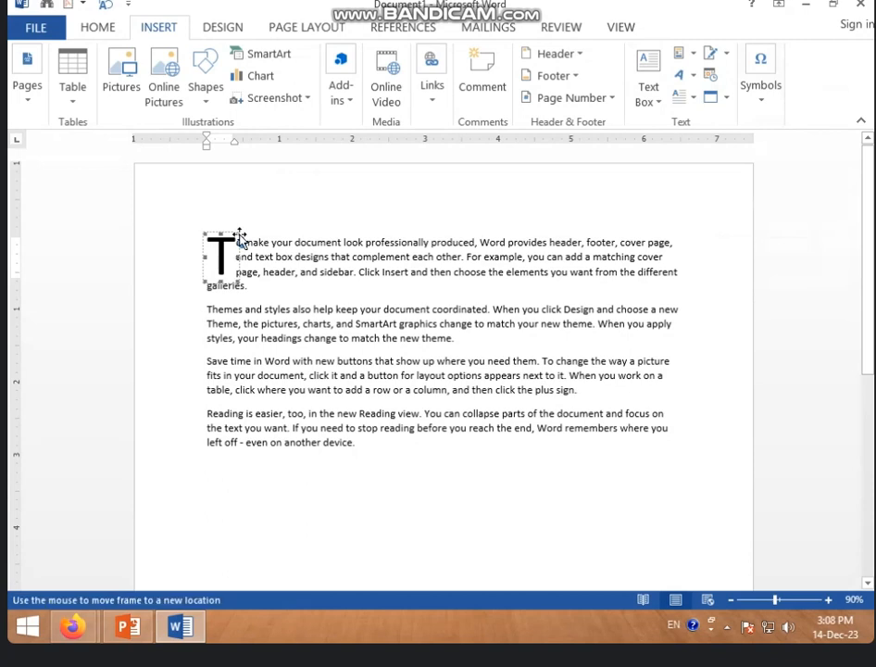
drag(239, 232, 244, 259)
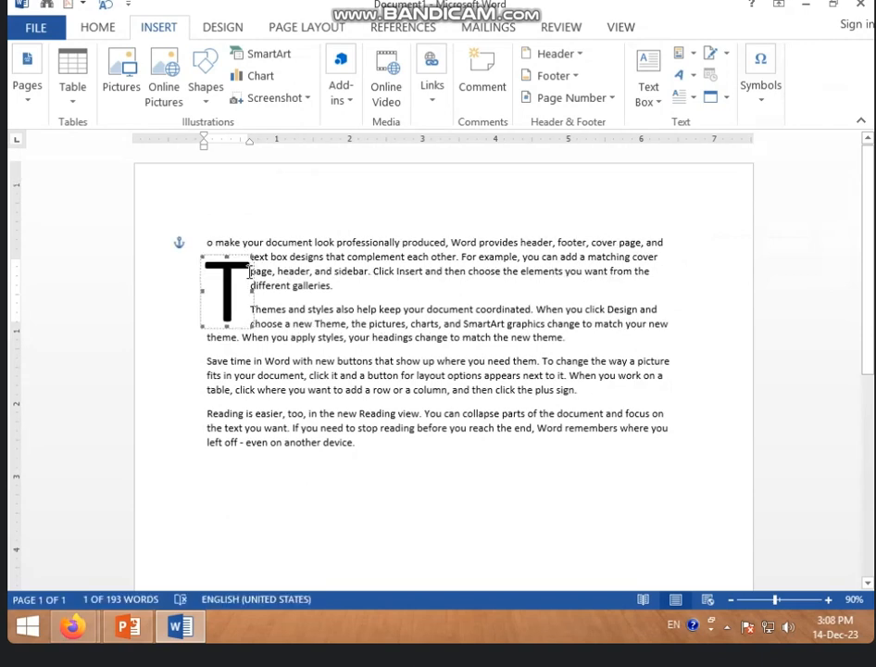
drag(245, 261, 239, 243)
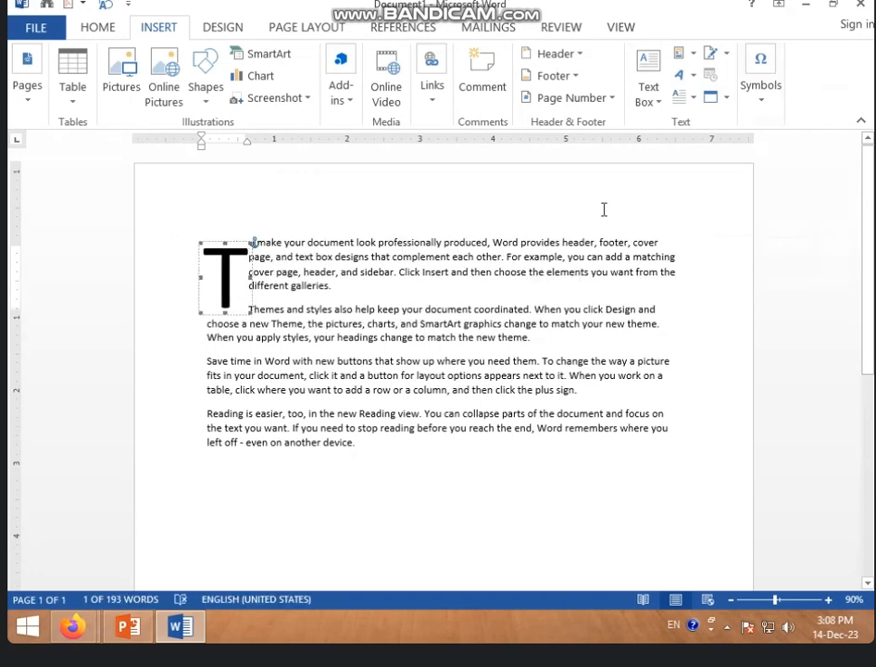
click(689, 96)
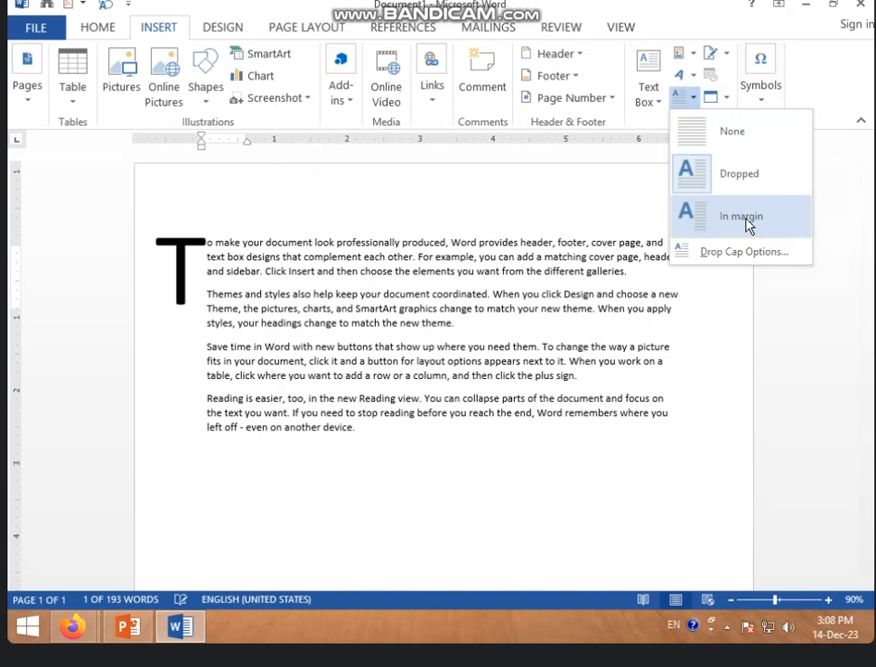
click(741, 252)
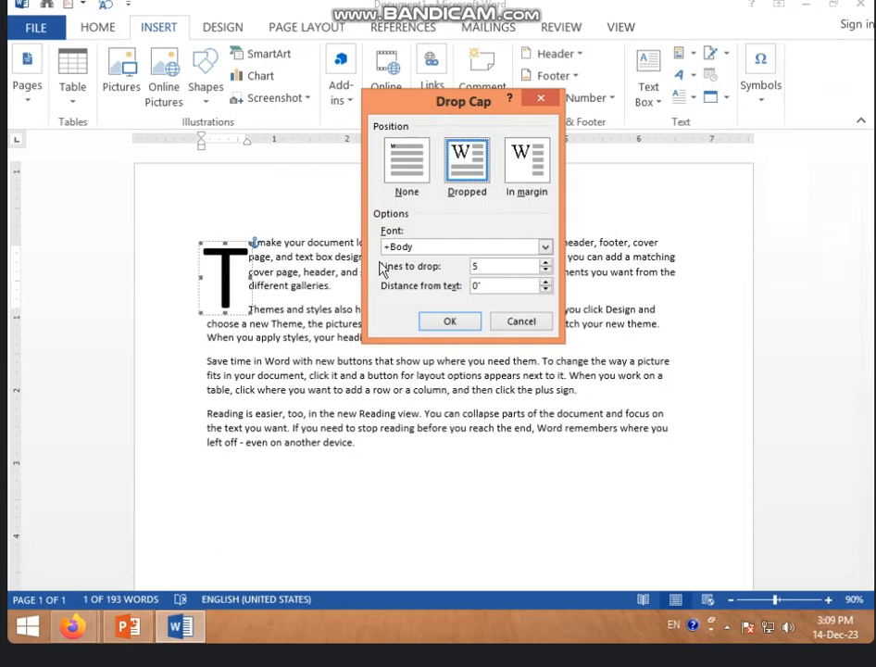
click(520, 321)
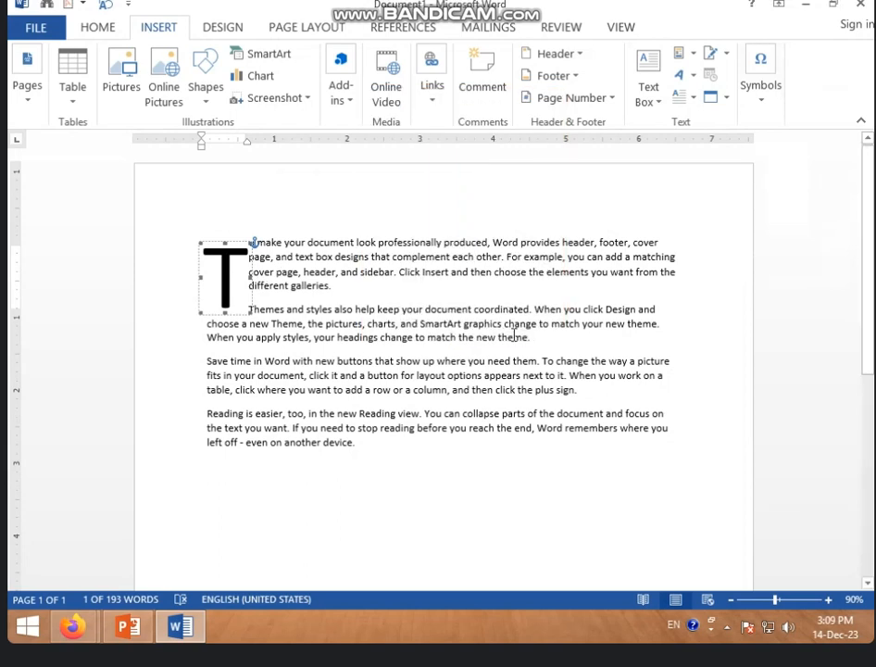
Replace the entire document content with fresh sample paragraphs generated by =RAND().
click(456, 370)
key(ctrl+a)
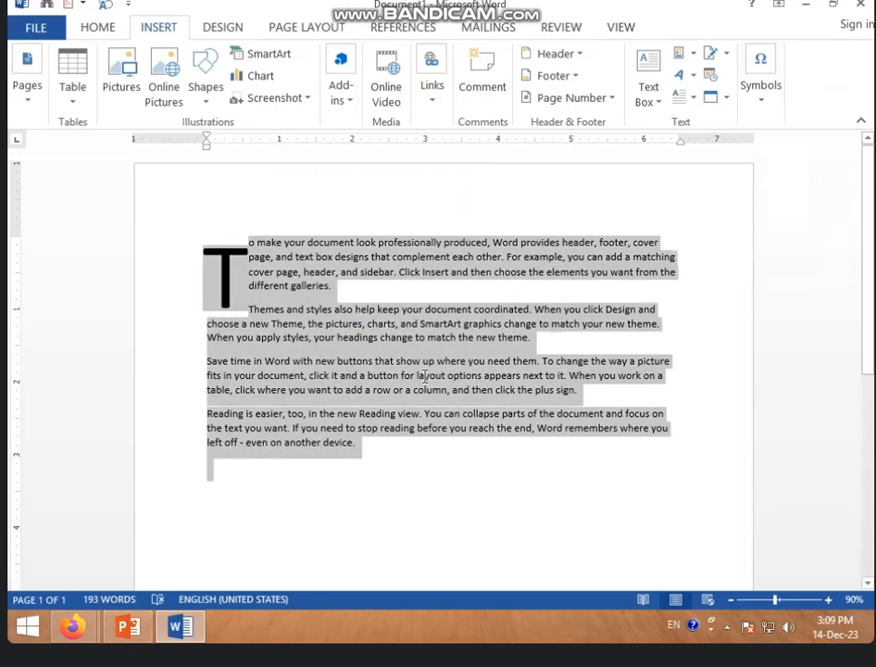
key(Delete)
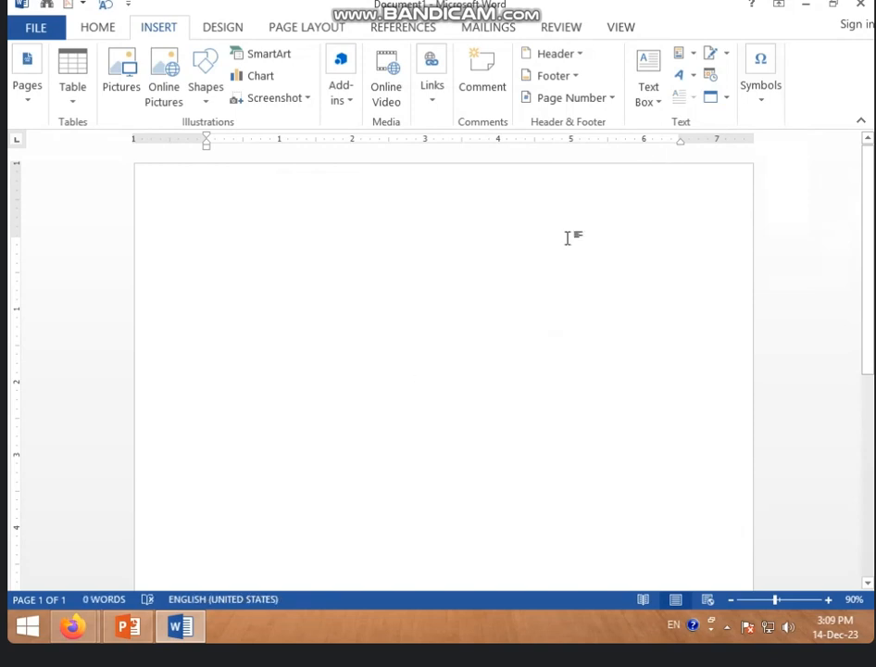
text(=R)
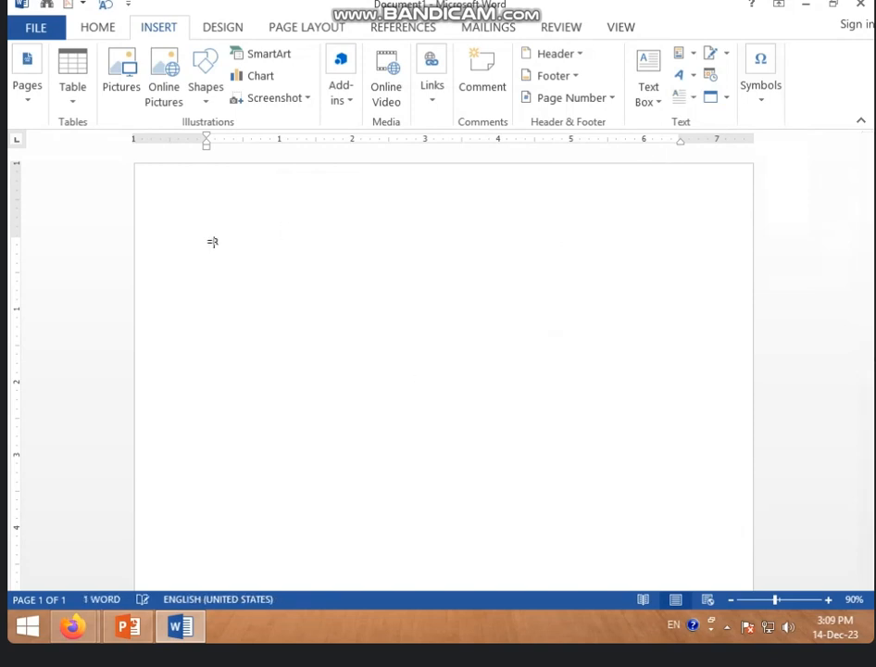
text(AND())
key(Return)
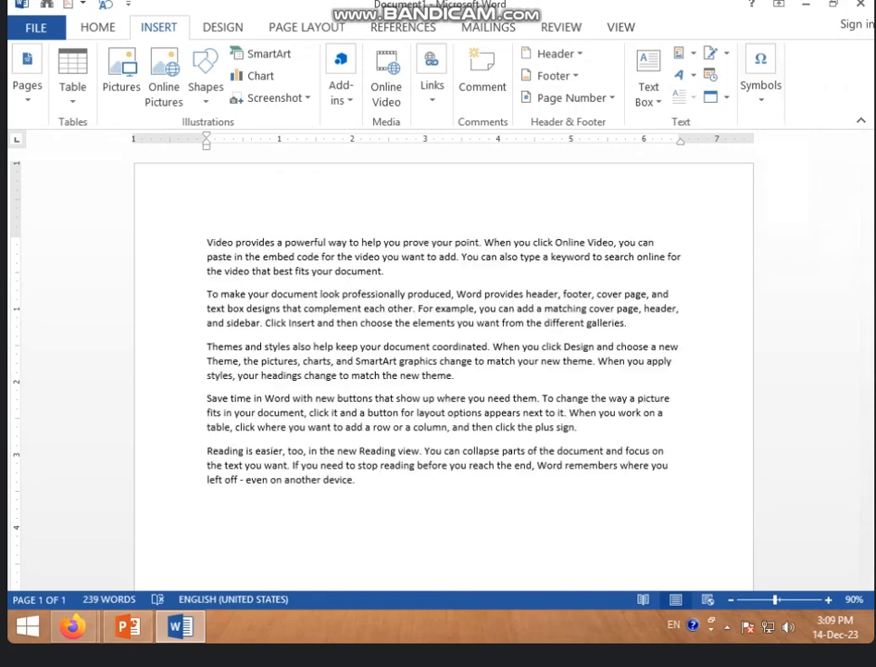
Apply a Dropped drop cap to the paragraph starting with "Video provides".
click(210, 241)
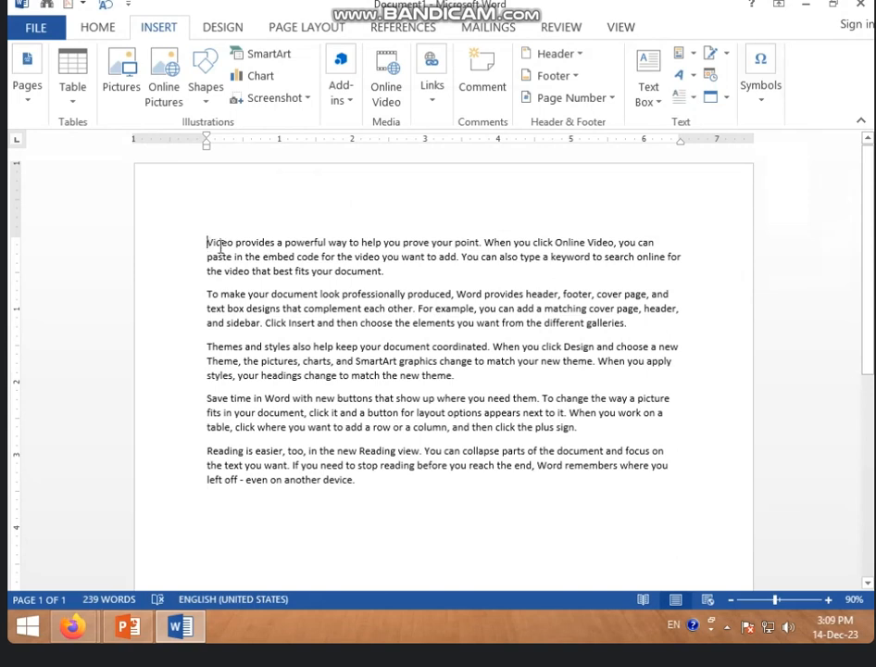
click(693, 98)
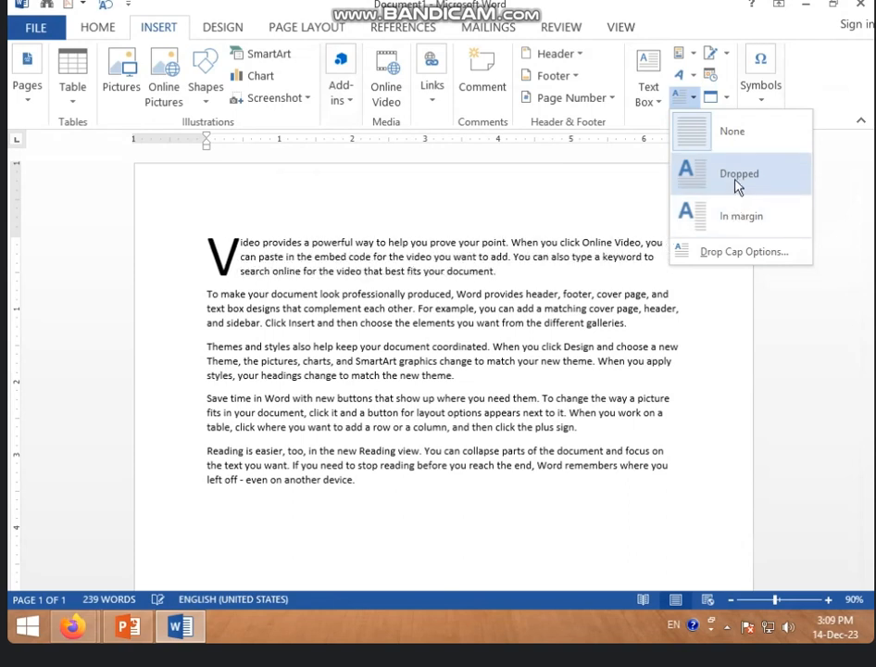
click(738, 185)
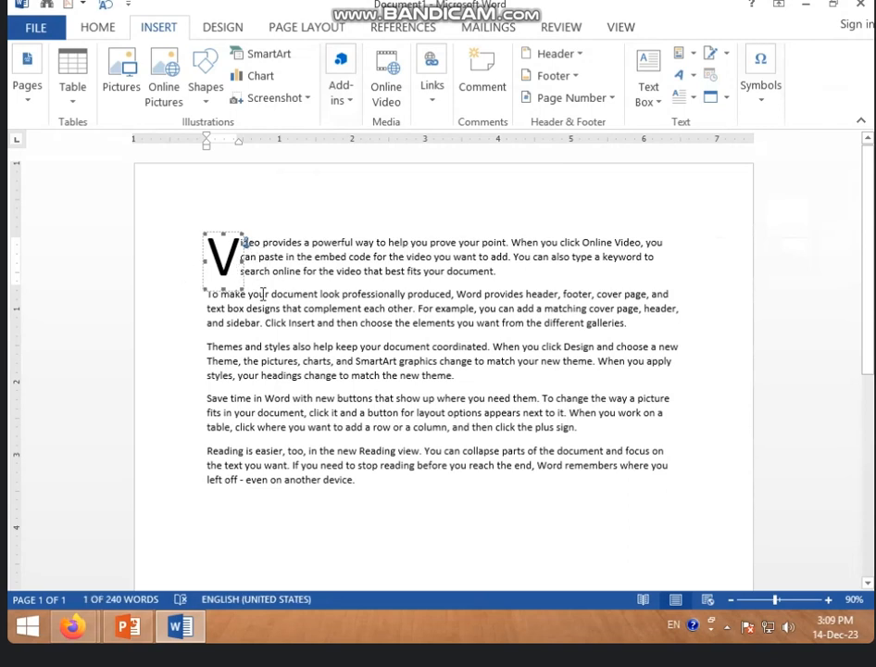
Set the V drop cap's options to the Dropped position with 7 lines to drop.
click(683, 97)
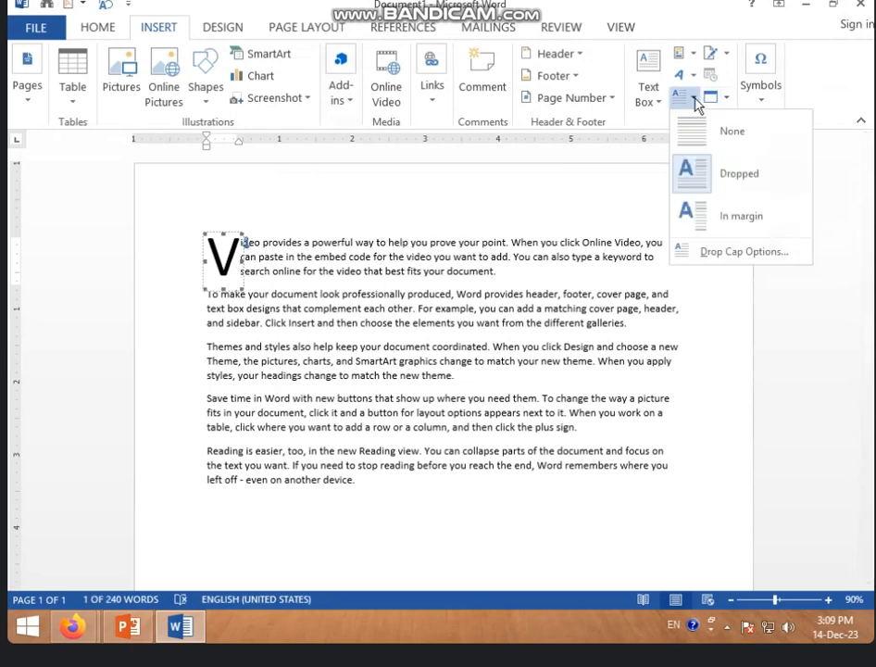
click(719, 258)
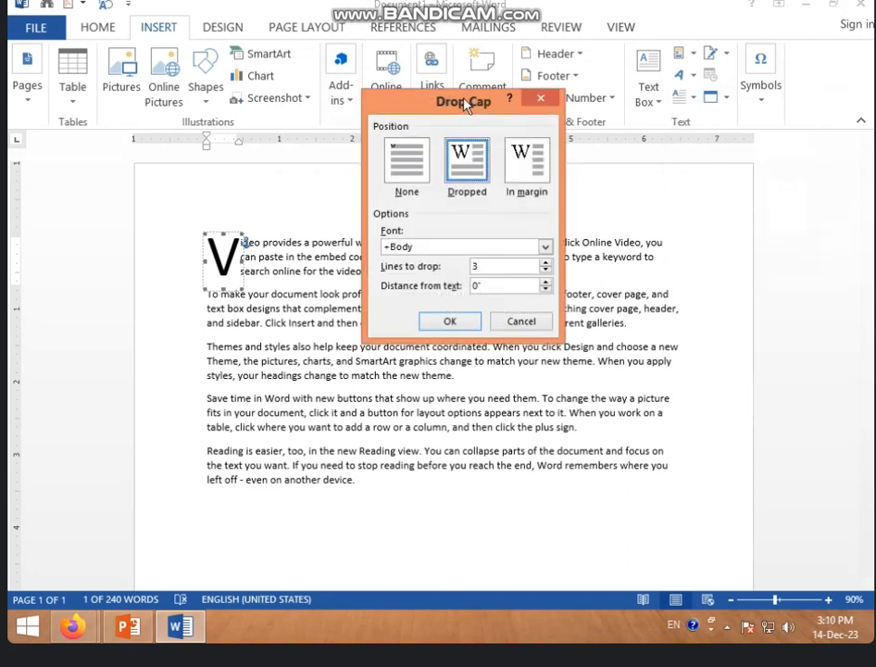
drag(466, 105, 523, 125)
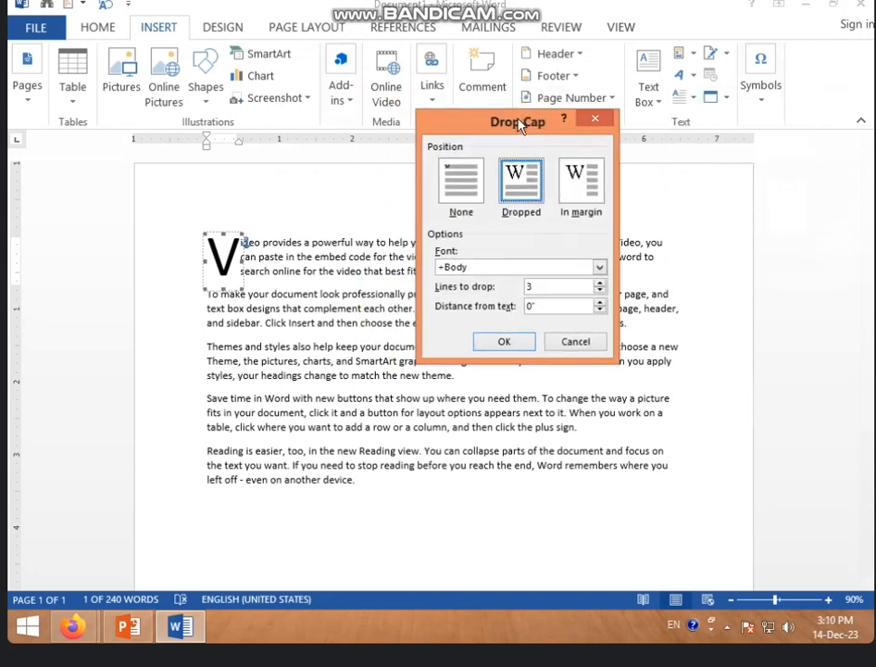
click(464, 205)
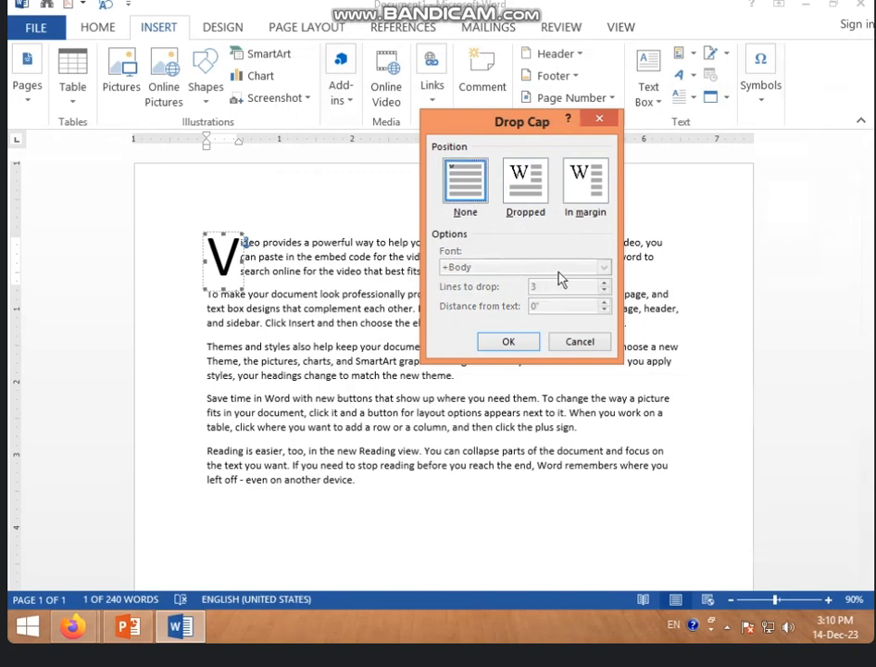
click(521, 198)
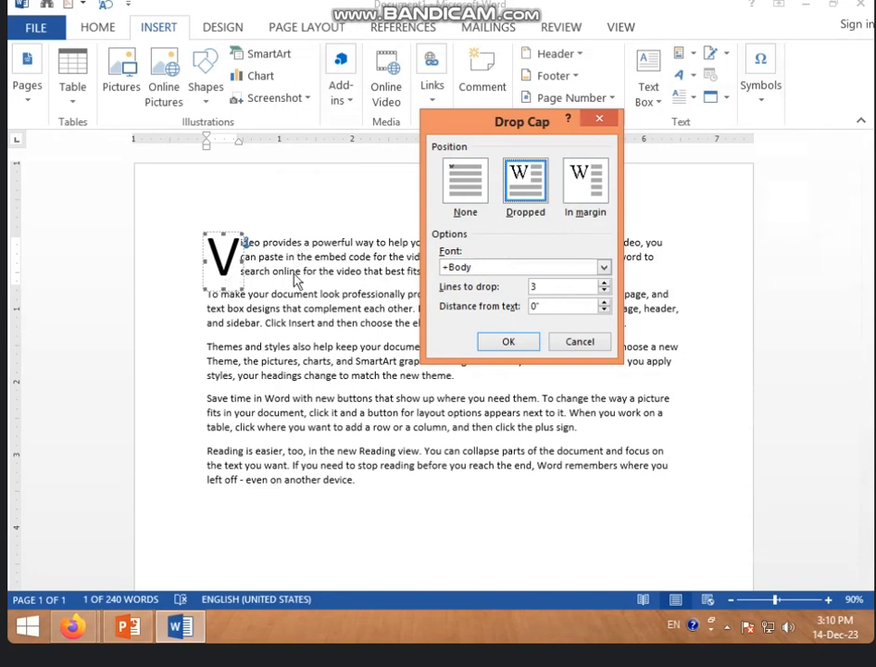
click(604, 282)
click(604, 282)
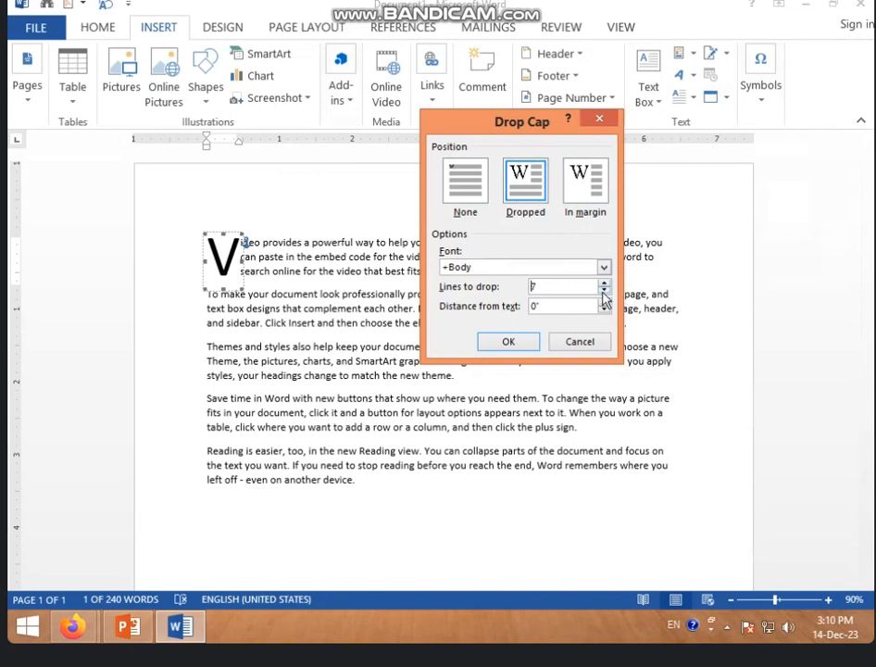
click(508, 344)
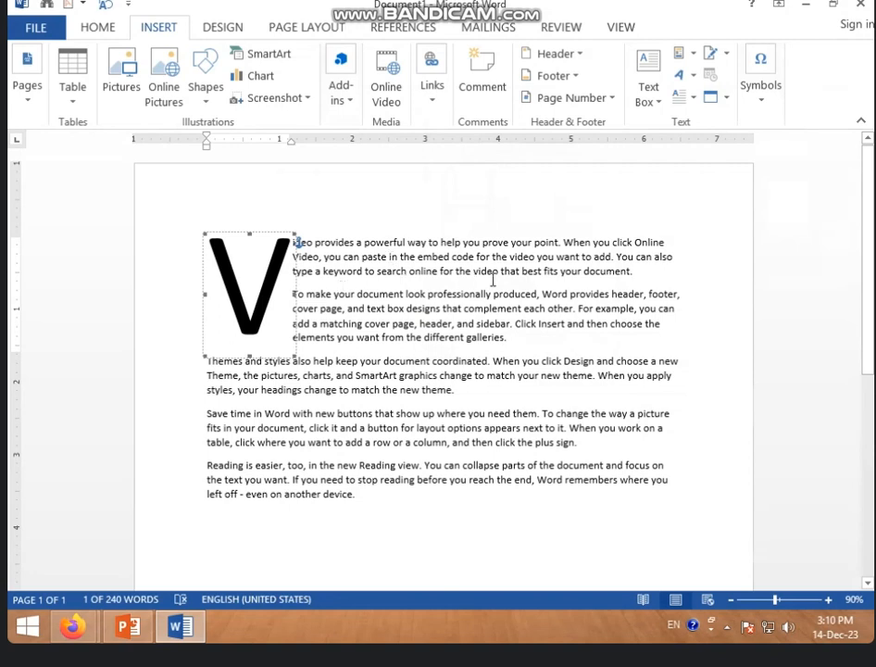
click(398, 323)
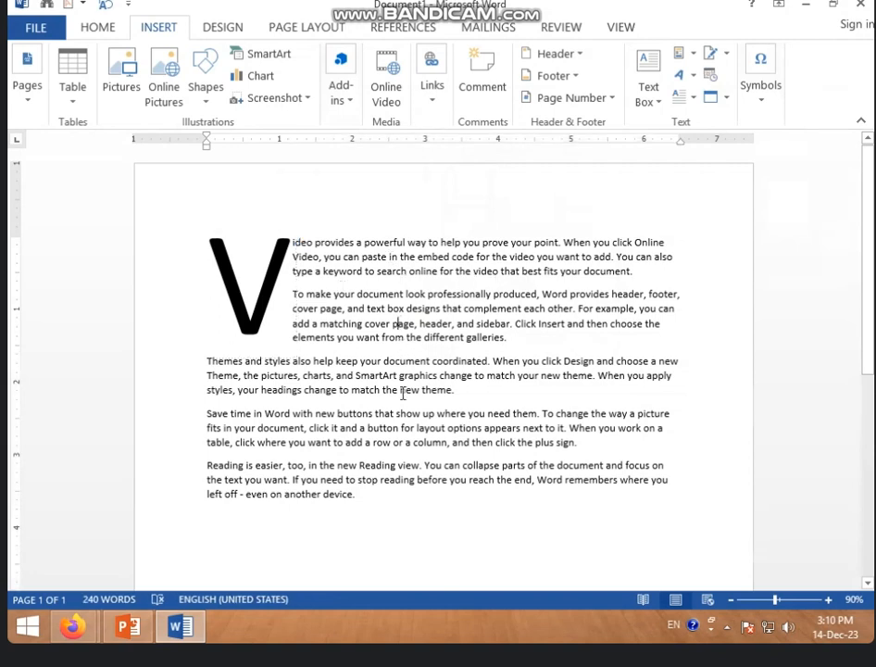
Try to resize the V drop cap from the upper-left corner of its frame.
click(245, 290)
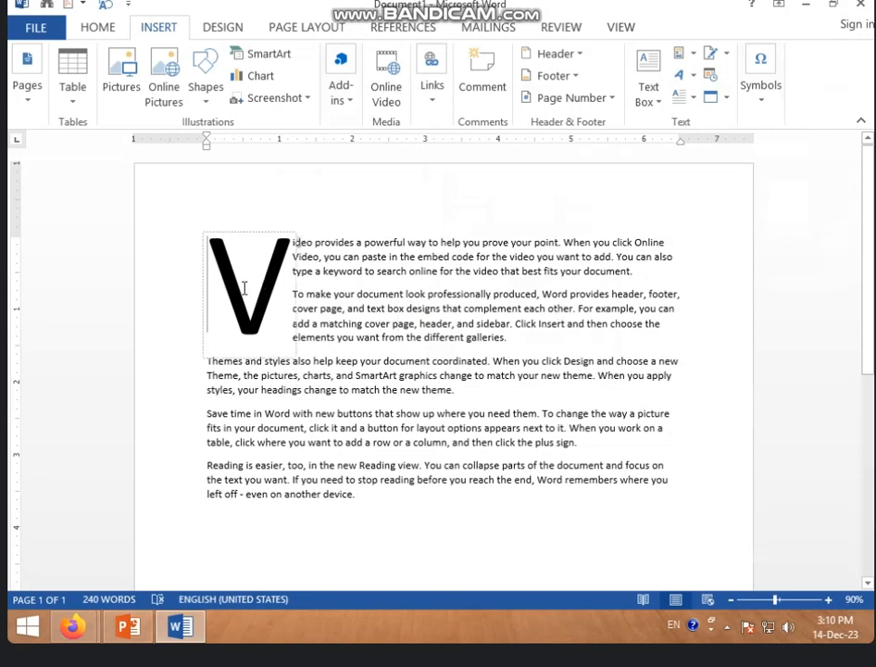
click(203, 233)
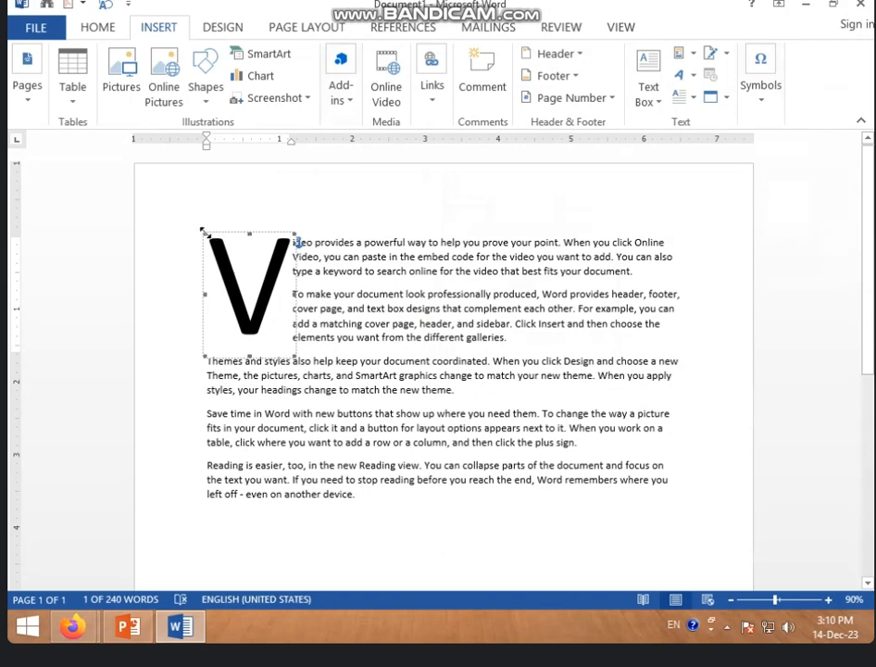
mouse_move(203, 231)
mouse_down()
mouse_move(244, 270)
mouse_move(232, 268)
mouse_move(234, 255)
mouse_move(222, 257)
mouse_up()
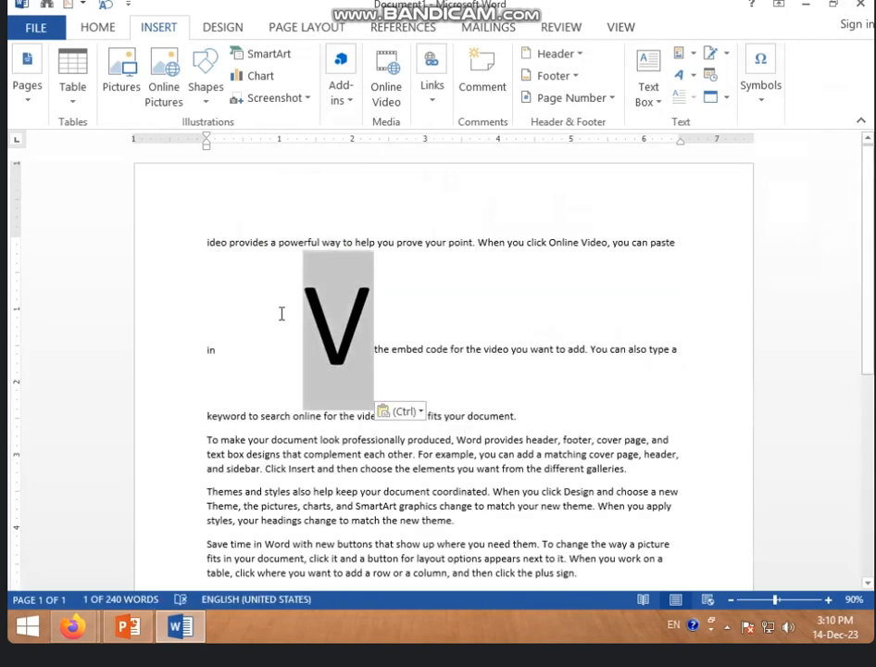
Undo the displacement of the V drop cap in the opening paragraph.
key(ctrl+z)
key(ctrl+z)
click(415, 353)
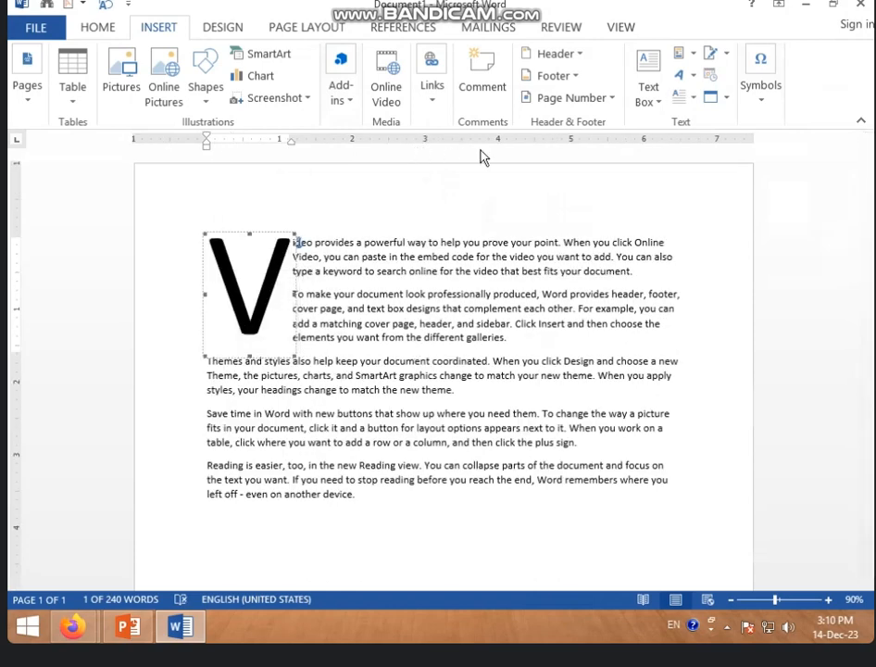
Set the V drop cap's options to the In margin position with 2 lines to drop.
click(685, 100)
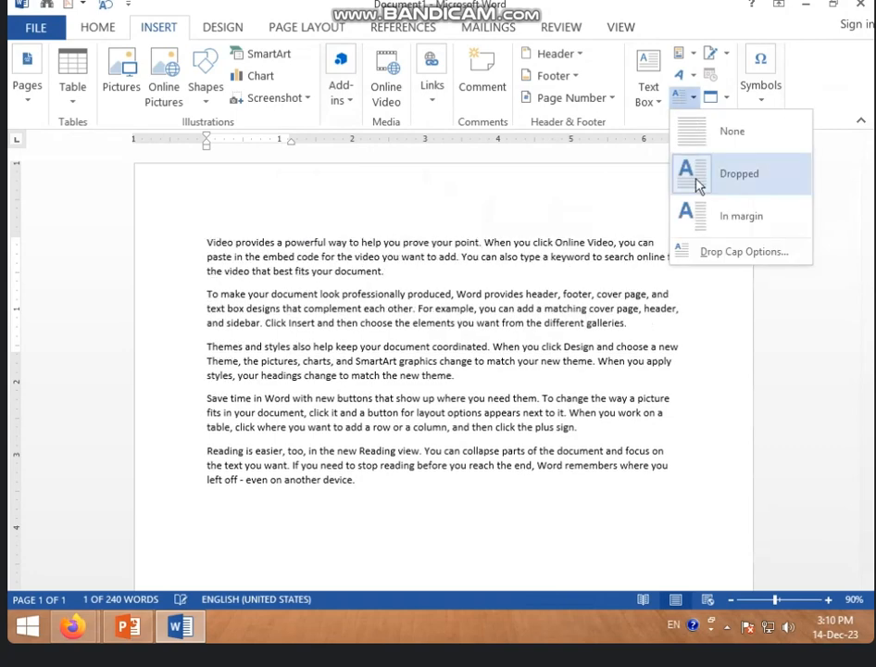
click(705, 250)
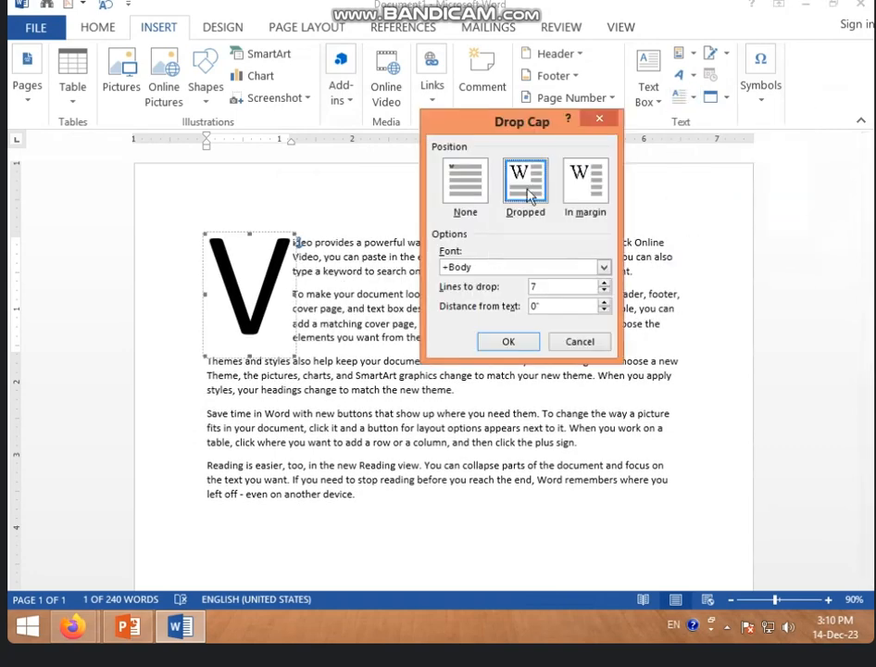
click(581, 192)
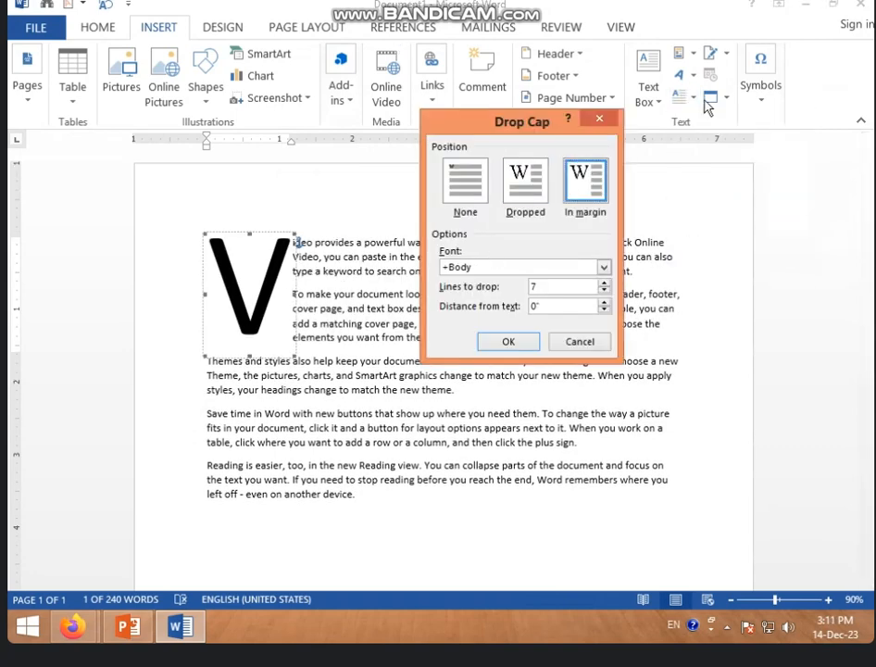
click(603, 292)
click(606, 292)
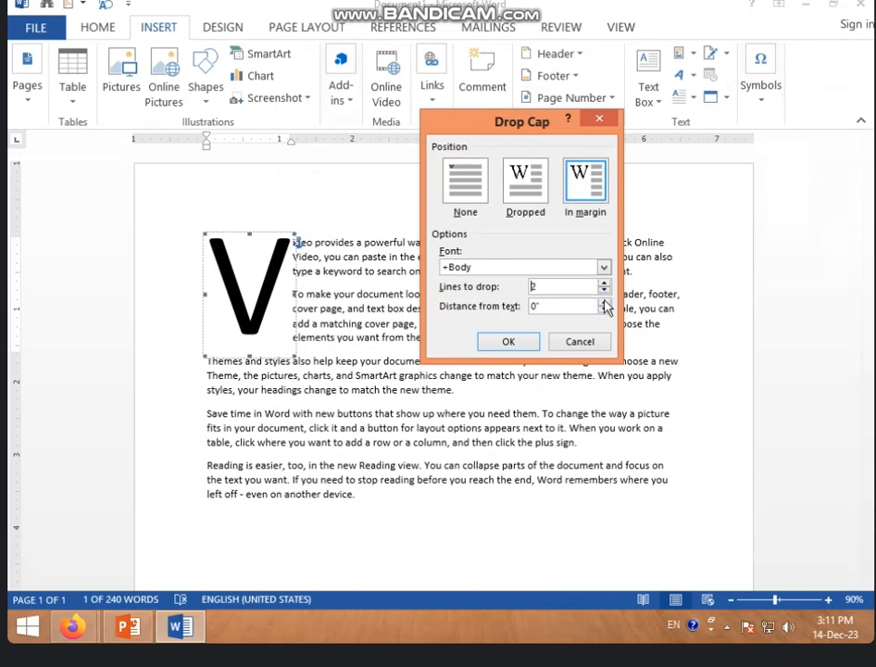
click(508, 341)
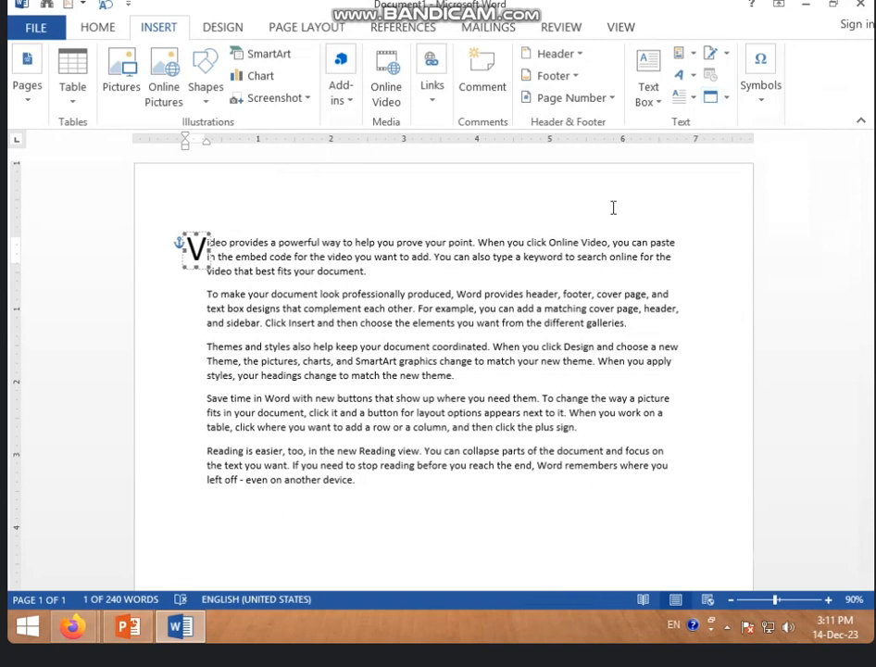
click(478, 243)
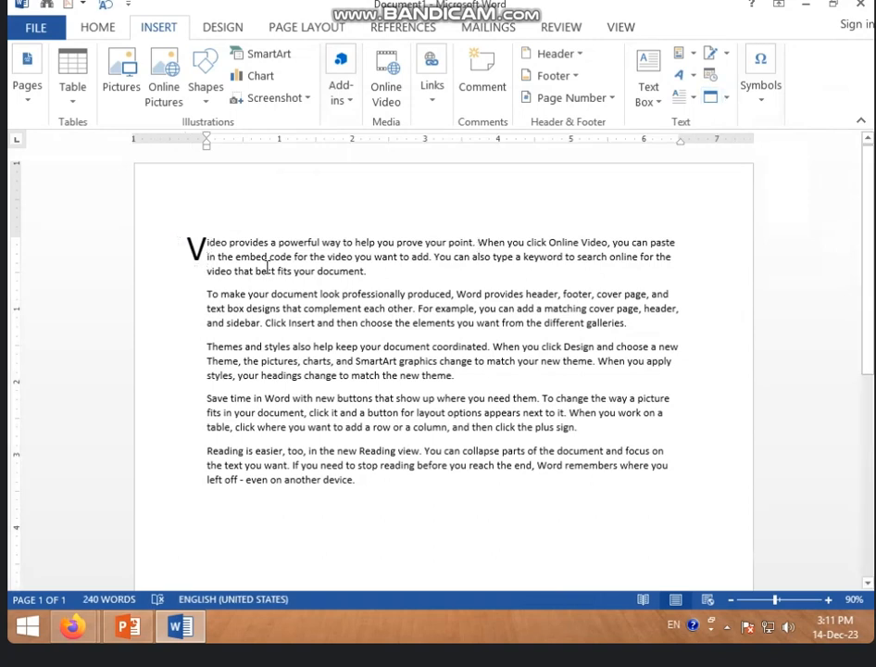
Remove the drop cap from the paragraph starting with "Video provides" by setting it to None.
key(ctrl+a)
click(284, 275)
click(196, 249)
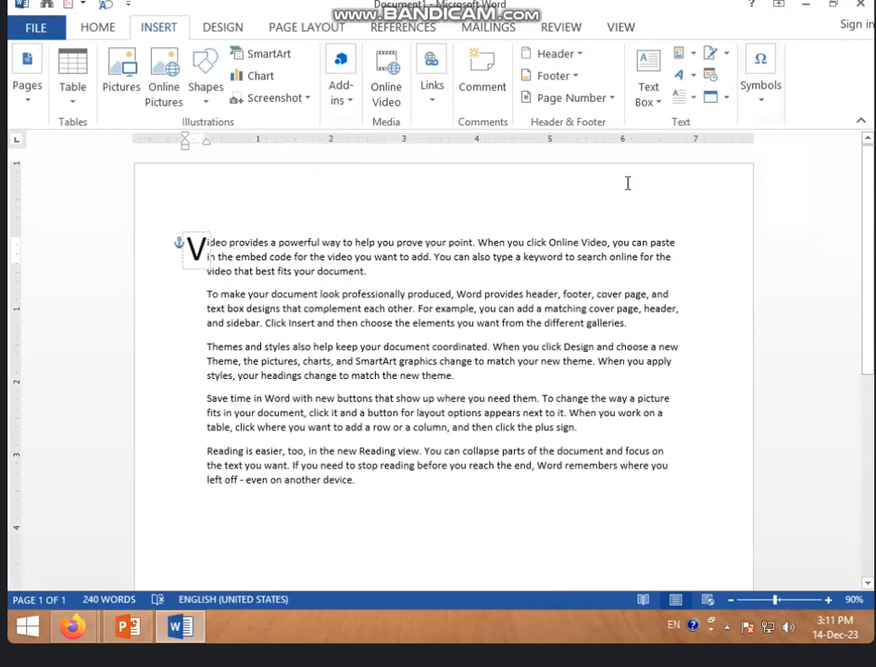
click(692, 96)
click(711, 136)
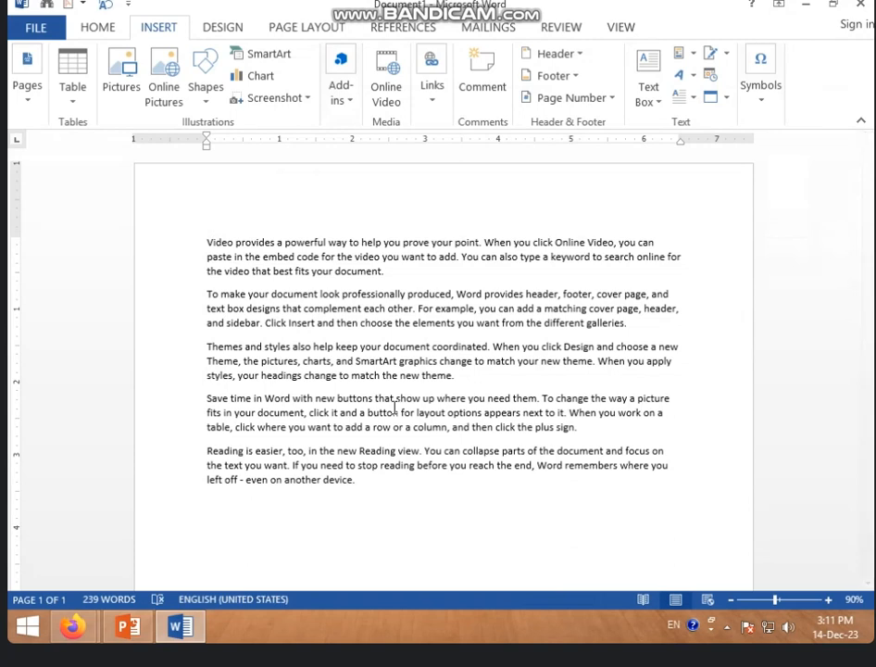
Place the cursor on the empty line below the last paragraph and examine the object types available for insertion.
click(412, 498)
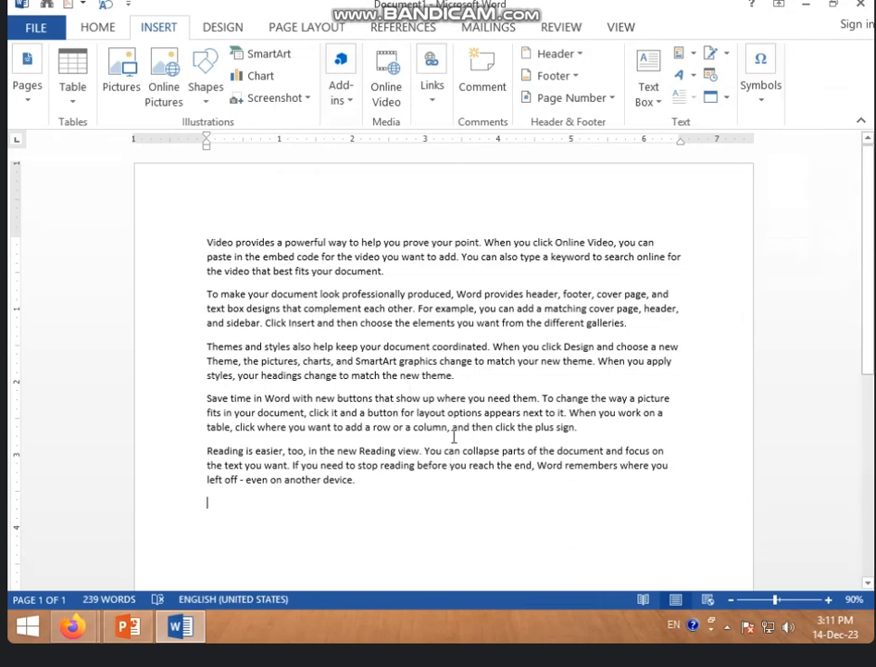
scroll(706, 292, down, 1)
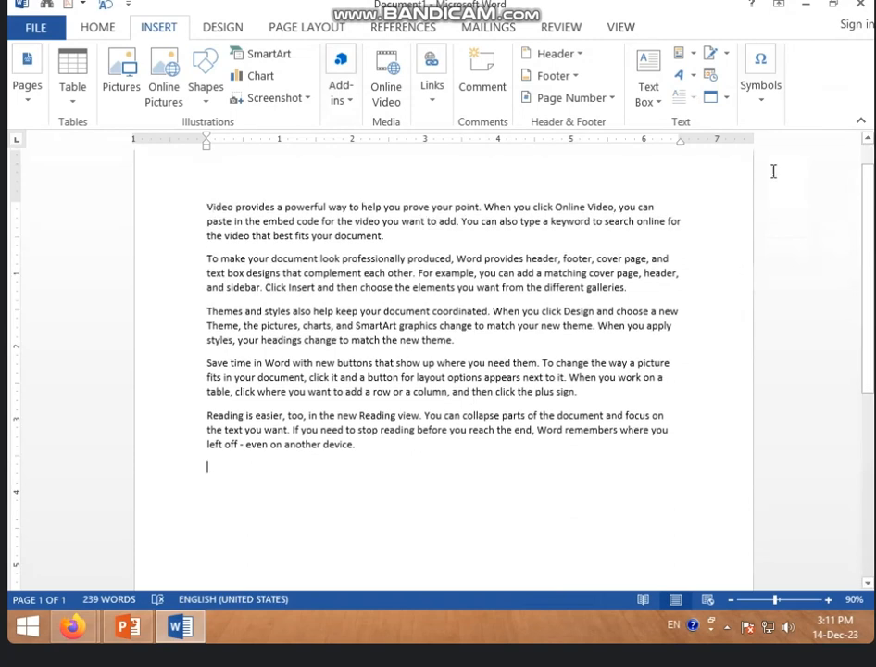
click(727, 96)
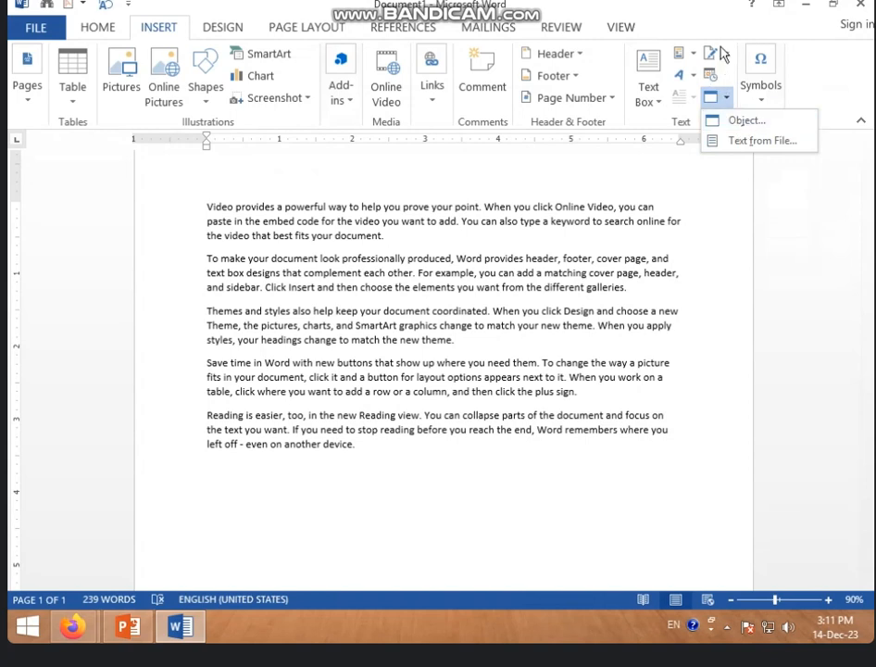
click(643, 126)
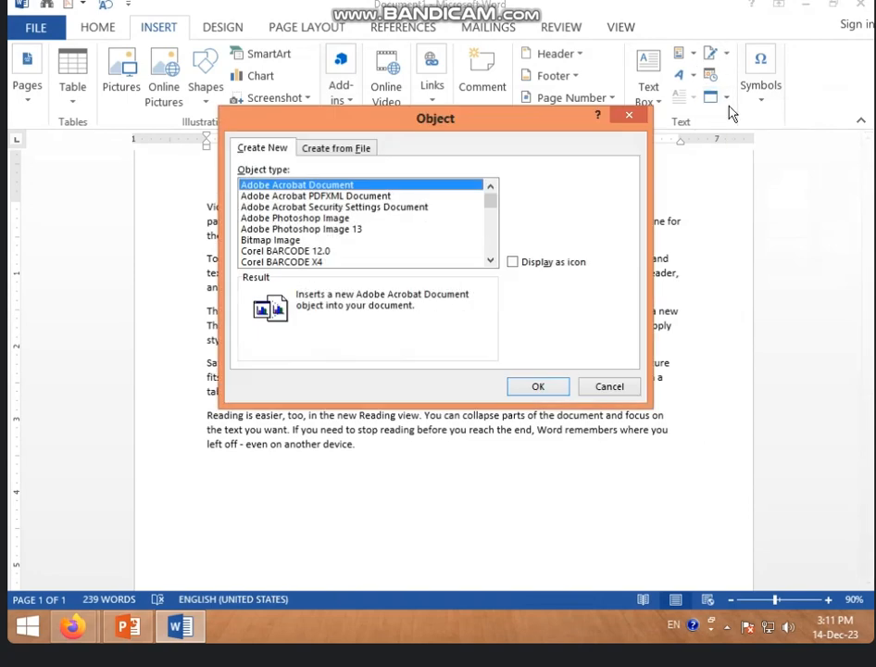
click(630, 118)
click(725, 97)
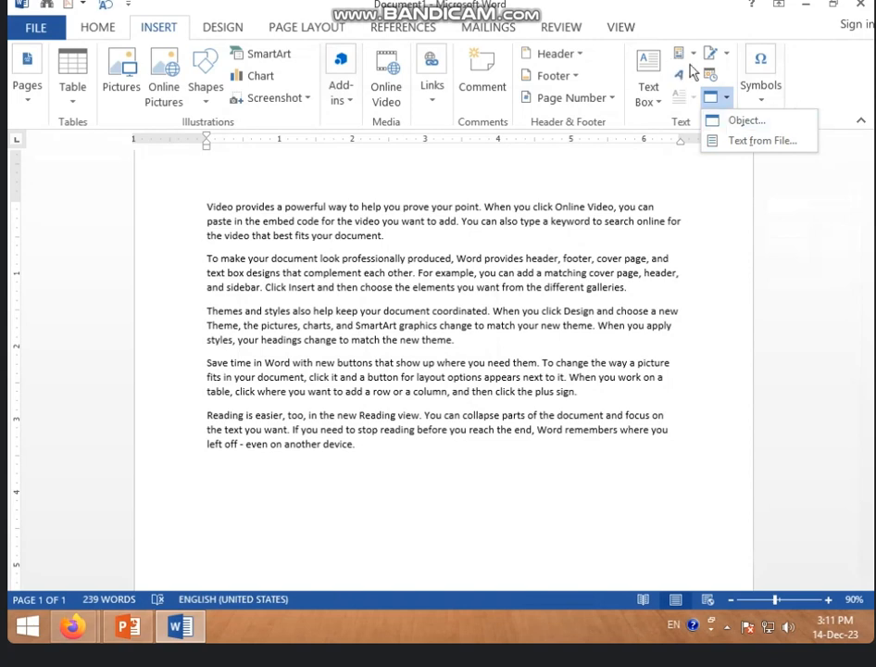
click(759, 127)
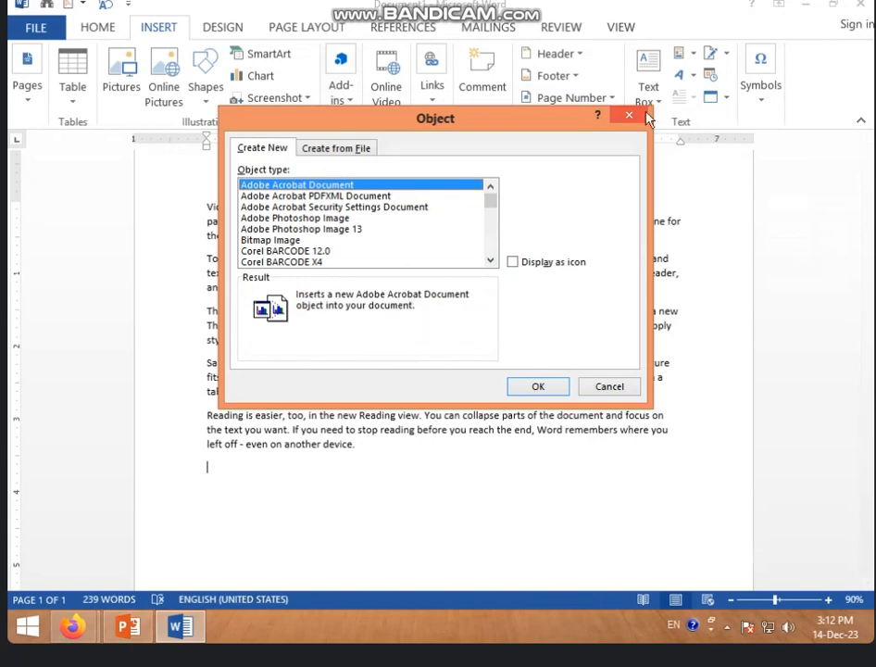
click(637, 115)
click(728, 97)
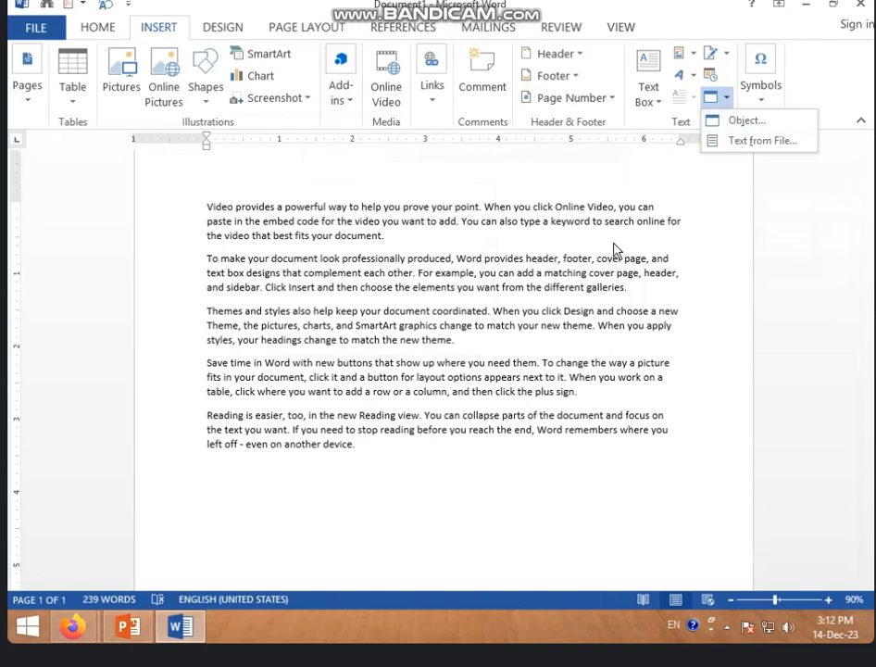
click(426, 383)
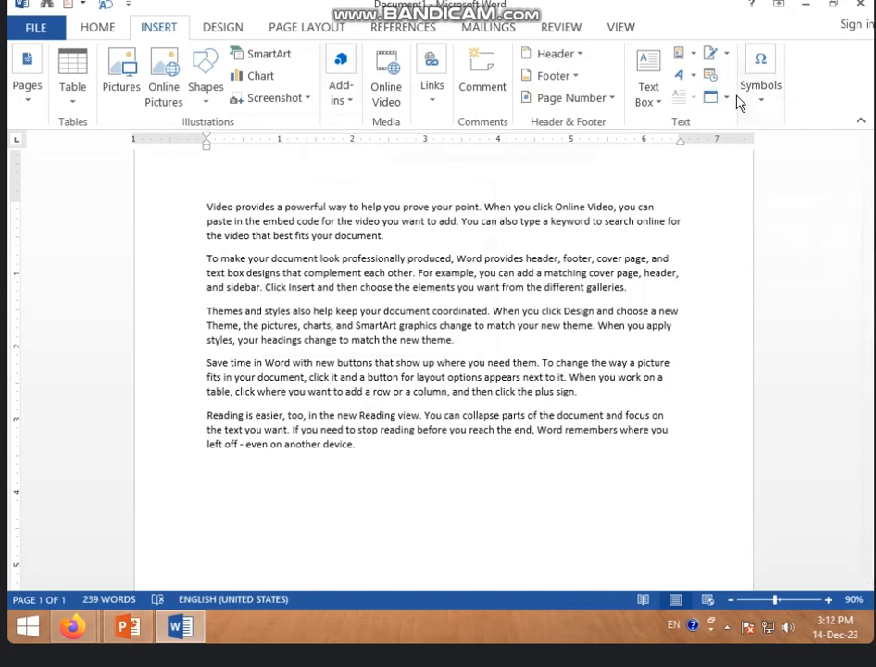
click(728, 97)
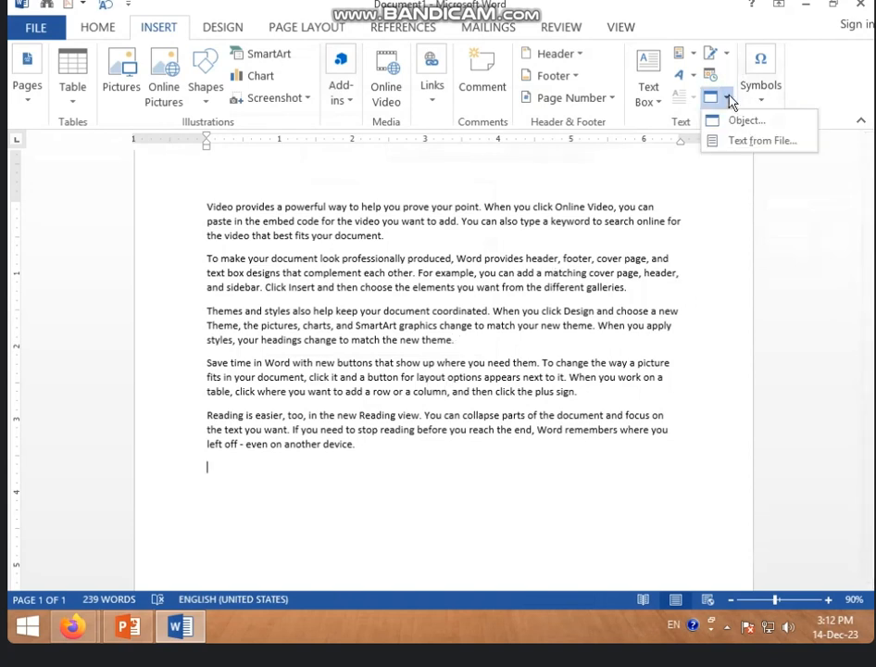
click(601, 297)
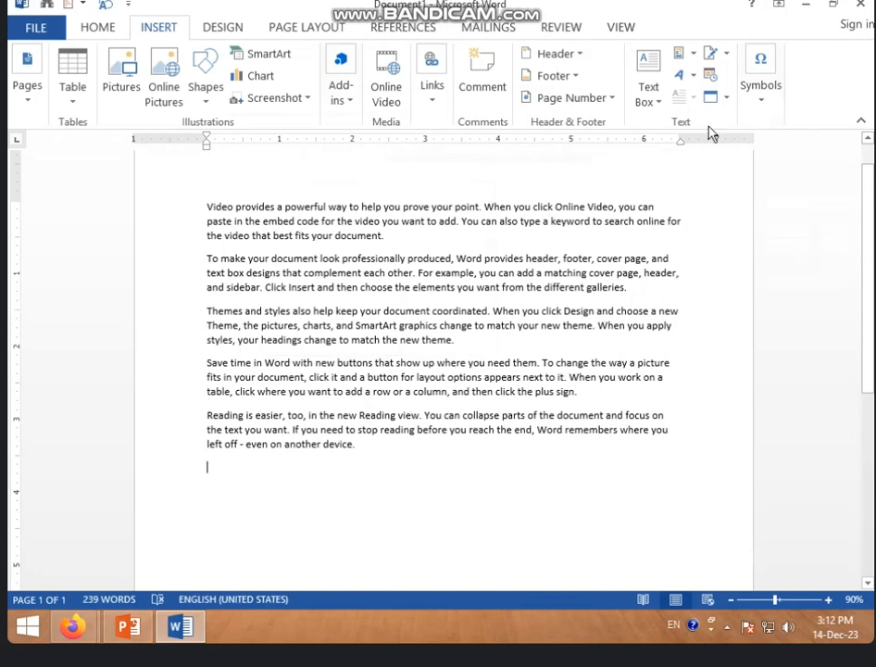
Try to insert a new Adobe Photoshop Image 13 object below the last paragraph.
click(728, 97)
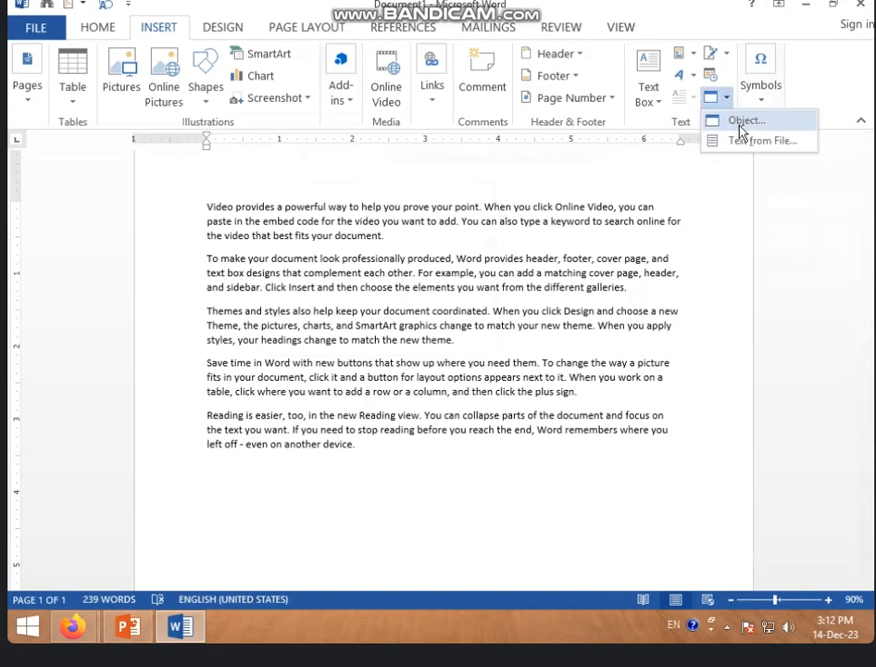
click(739, 129)
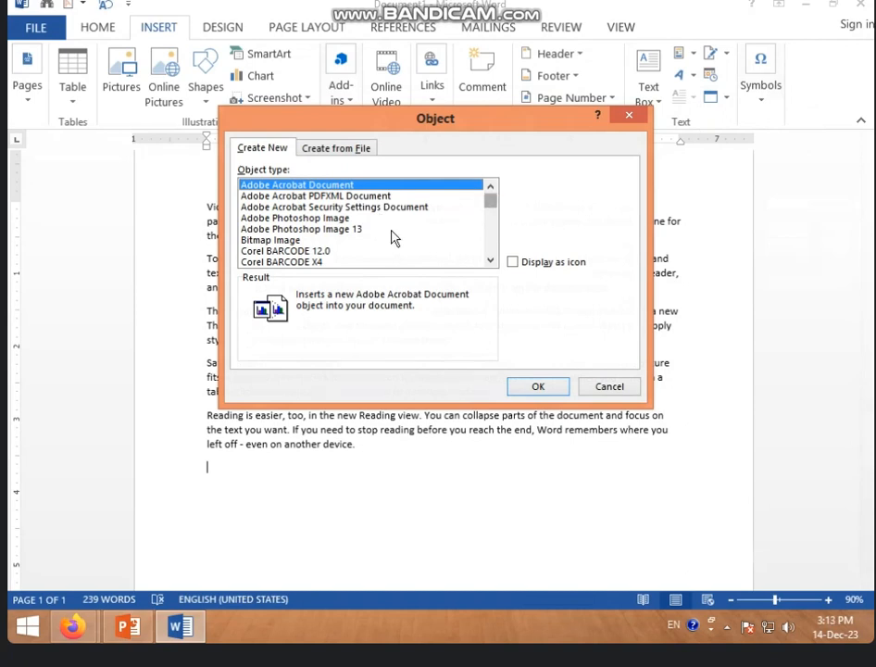
click(353, 229)
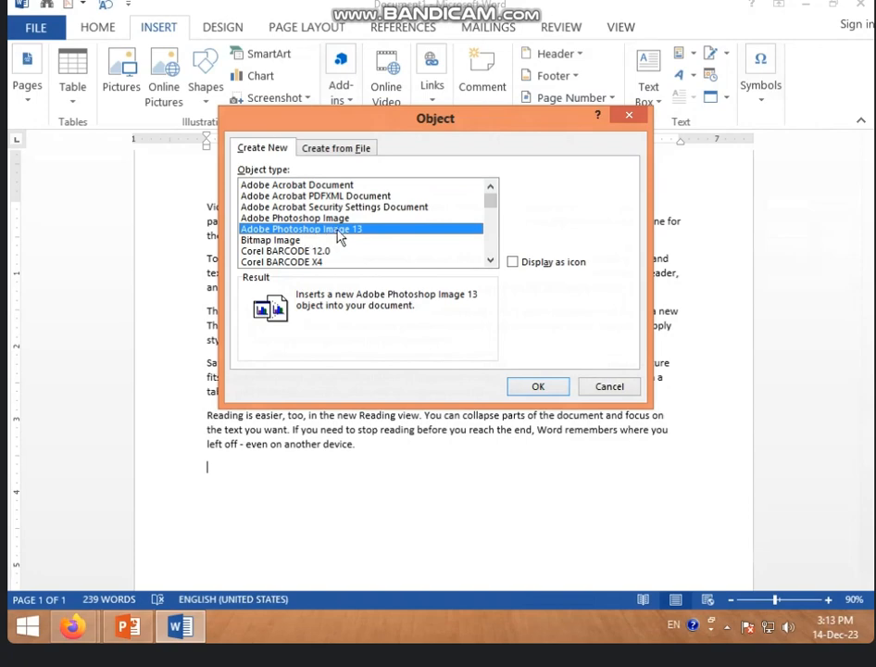
click(538, 387)
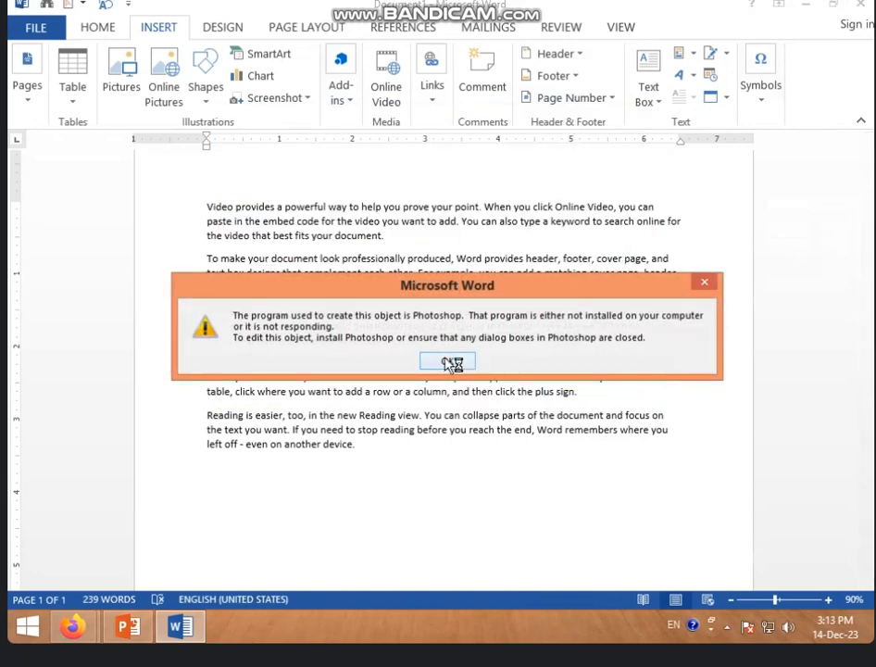
click(449, 361)
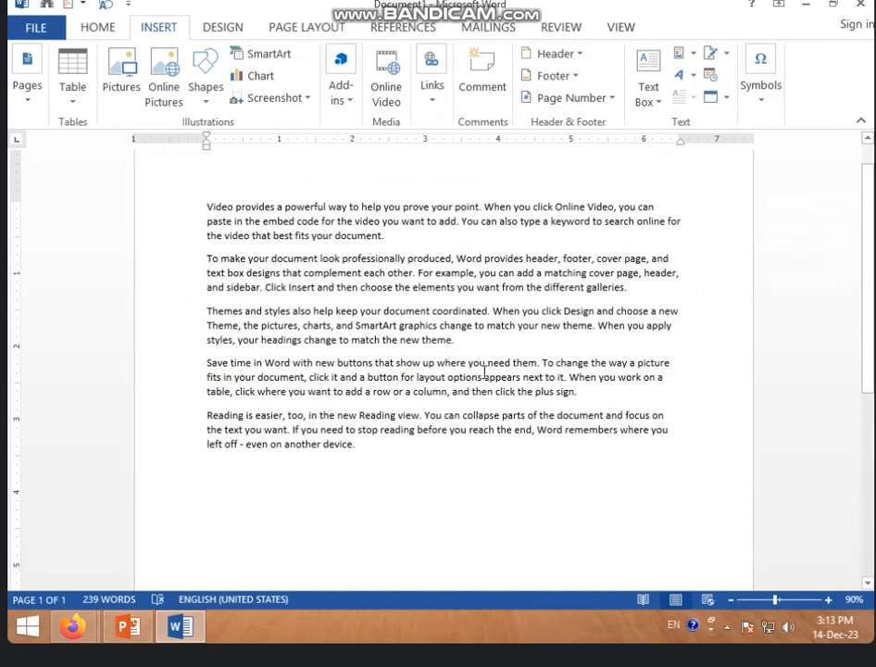
Try to insert a new Adobe Photoshop Image object below the last paragraph.
click(717, 97)
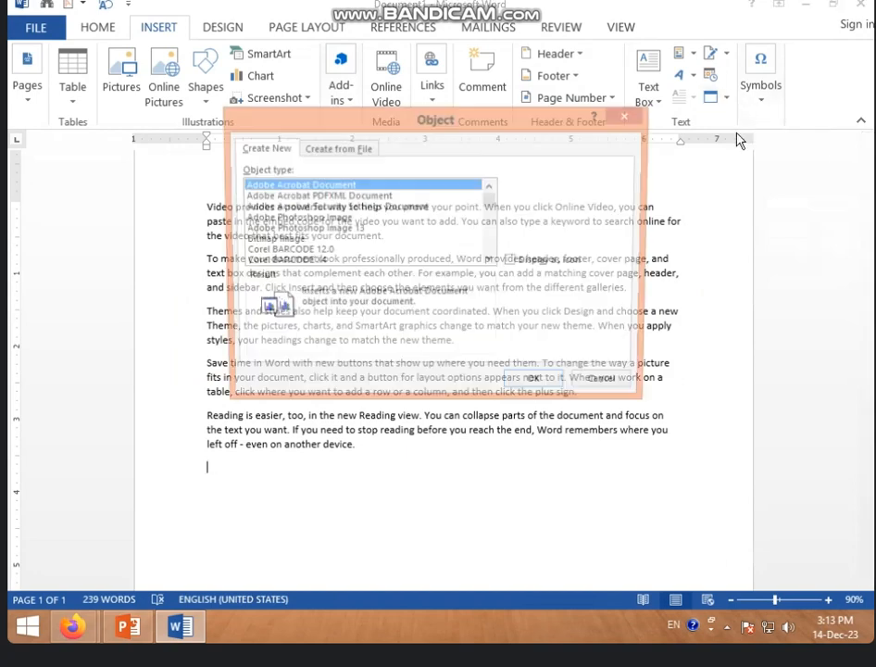
click(282, 217)
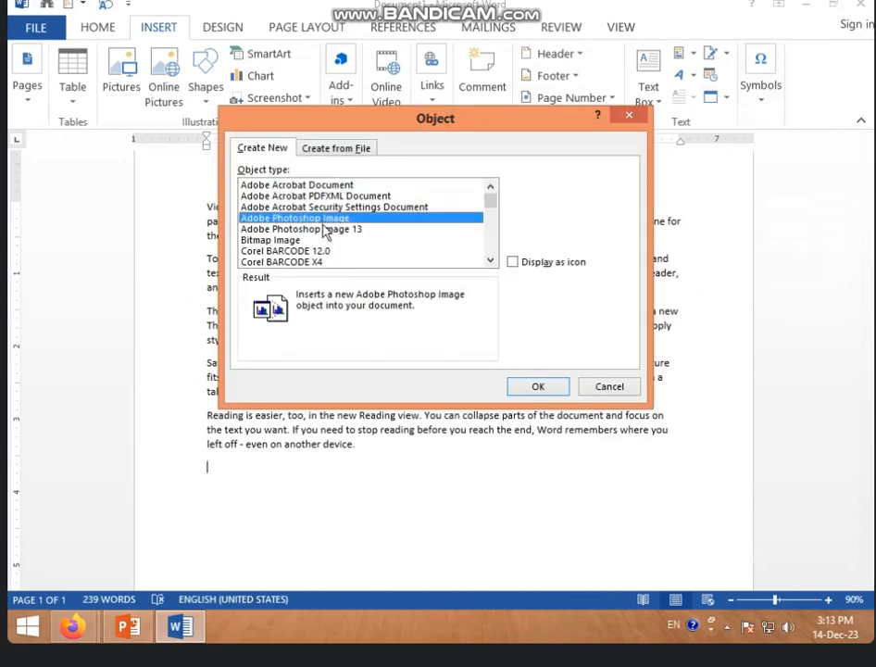
click(331, 226)
click(330, 217)
click(538, 387)
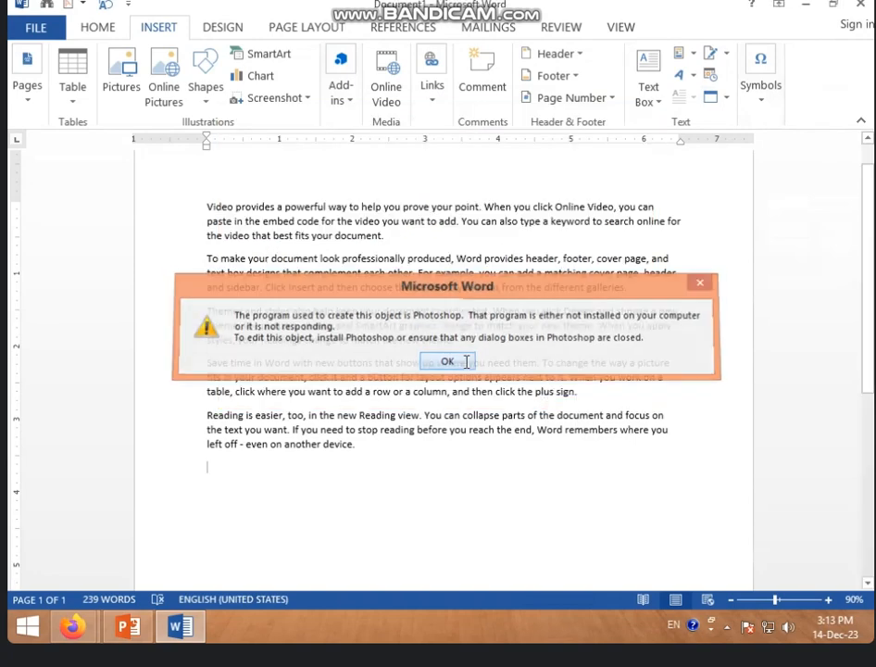
click(446, 362)
Insert a new Bitmap Image object on the empty line below the last paragraph.
click(725, 96)
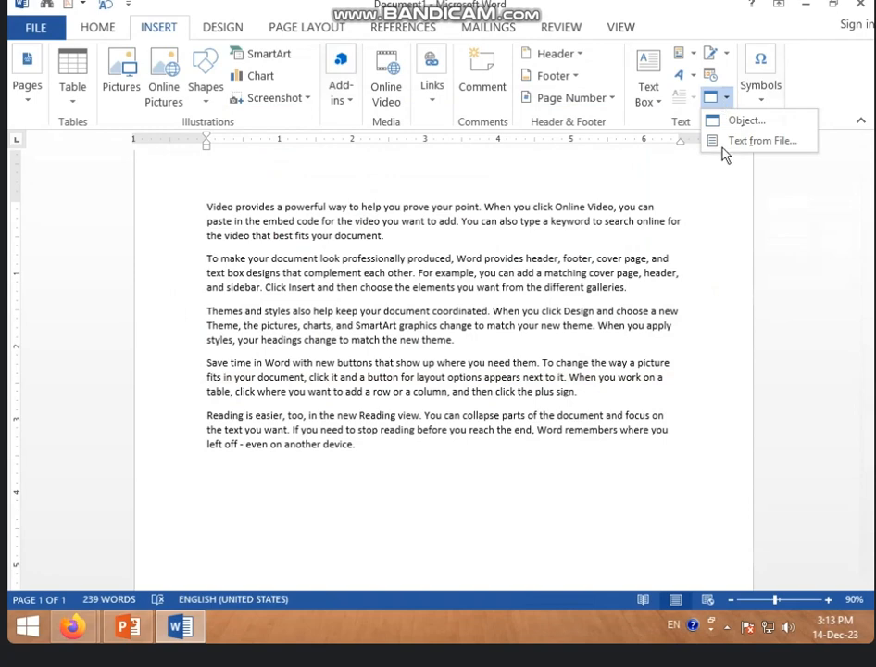
click(736, 122)
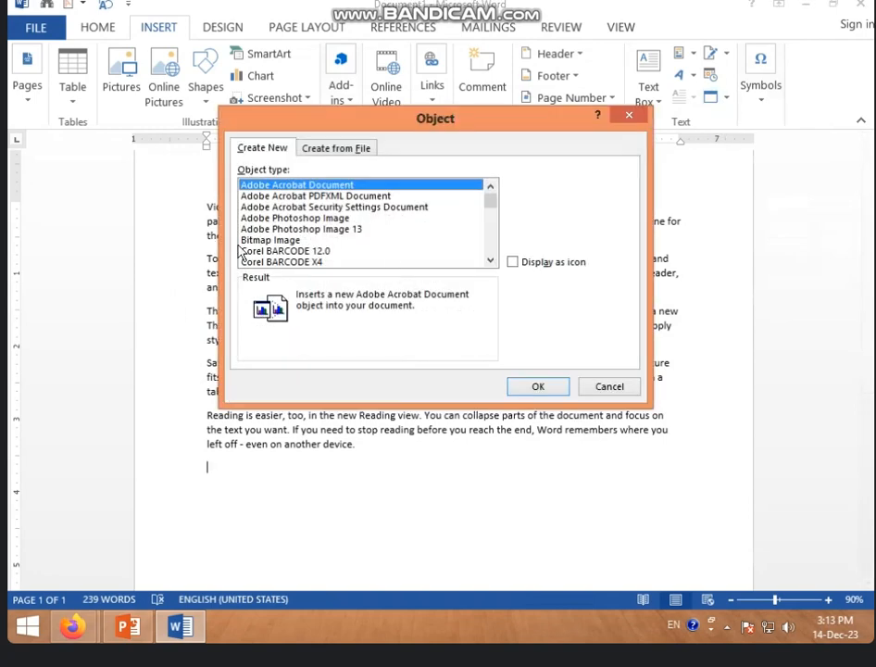
click(246, 239)
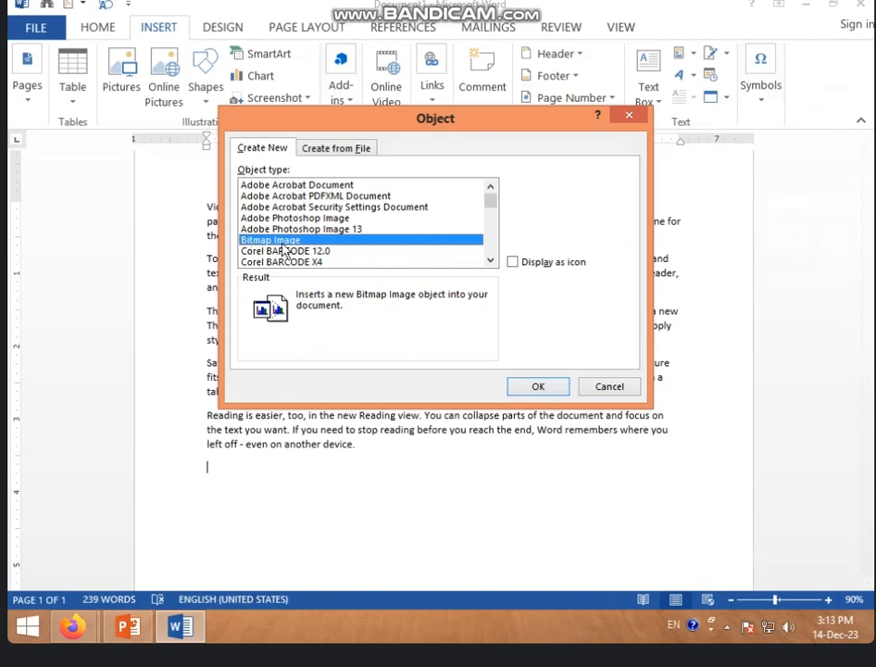
click(541, 385)
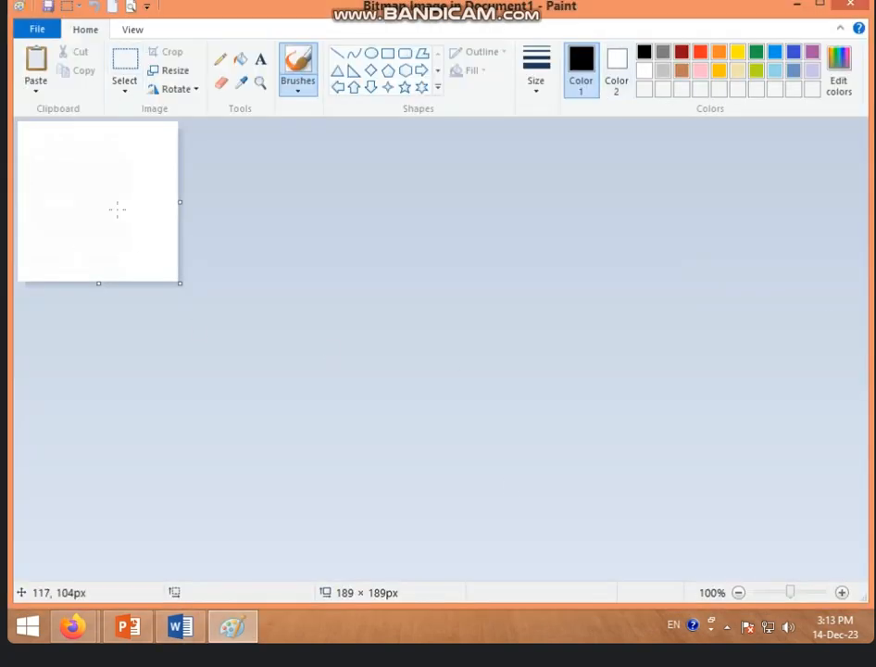
Draw a freehand black brush scribble across the blank bitmap canvas and return to the Word document.
drag(118, 210, 157, 230)
mouse_move(84, 185)
mouse_down()
mouse_move(144, 168)
mouse_move(125, 227)
mouse_move(33, 185)
mouse_move(65, 155)
mouse_up()
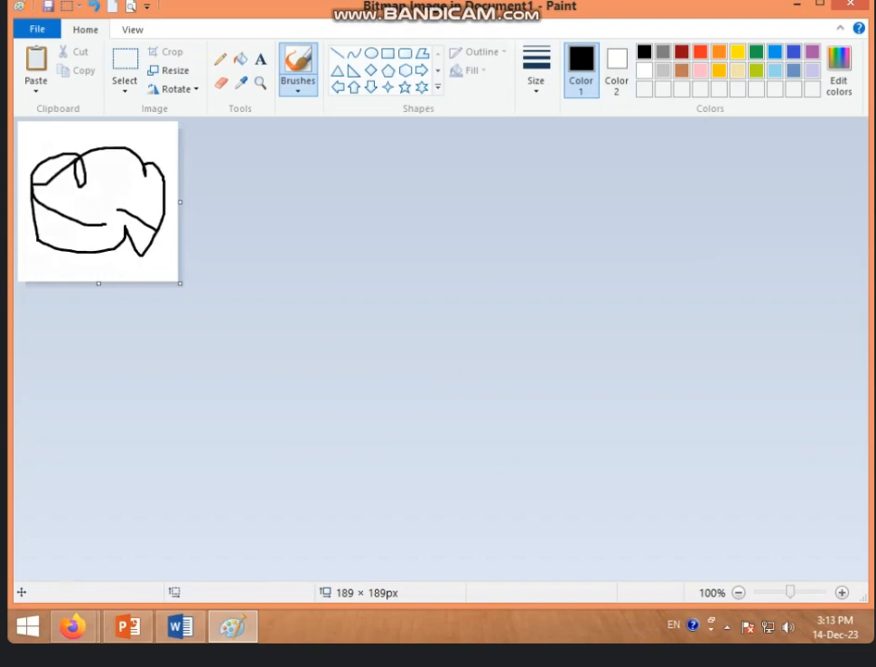
click(845, 8)
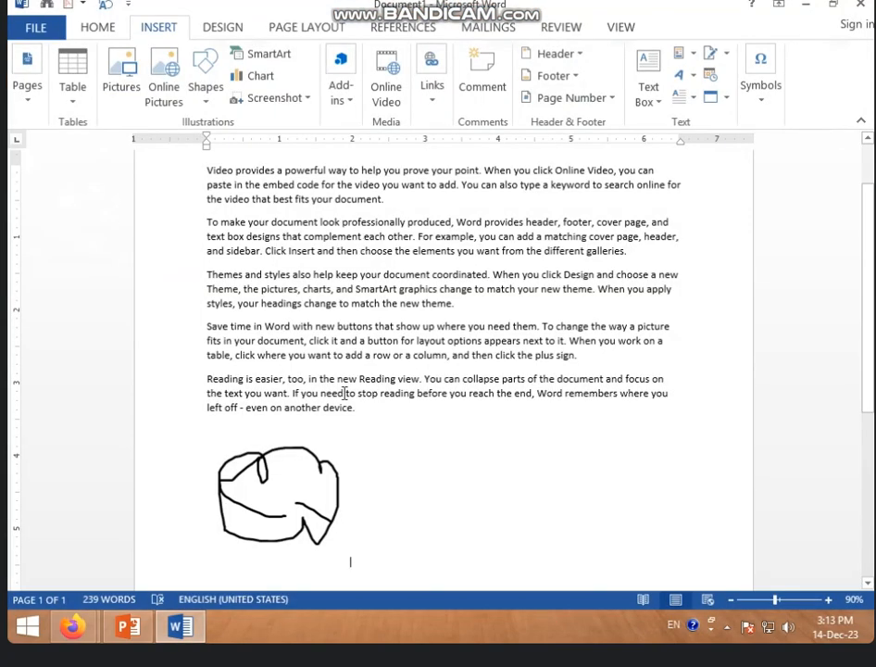
Enlarge the embedded bitmap drawing below the last paragraph from its lower-right corner.
click(278, 515)
scroll(279, 516, down, 3)
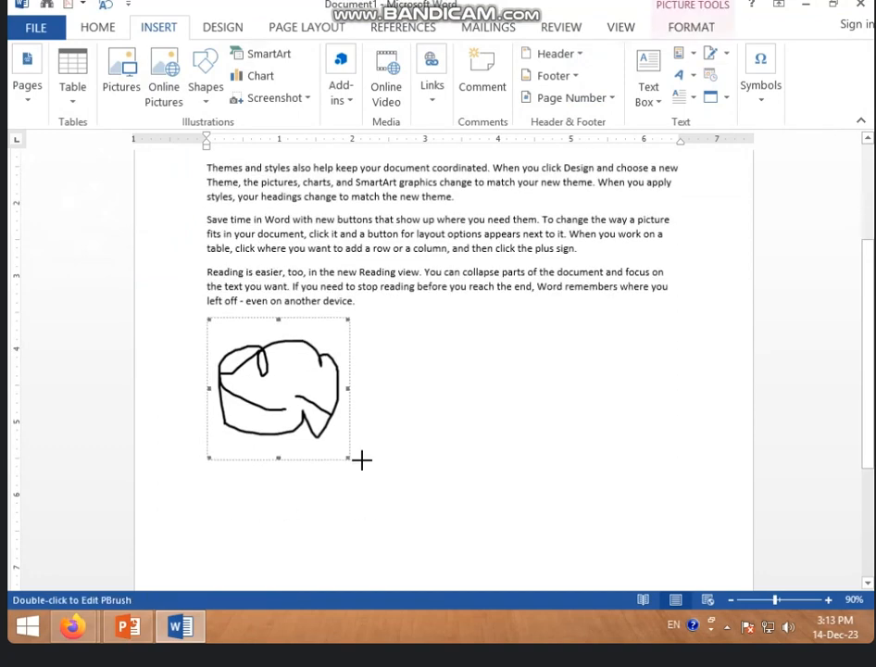
drag(361, 459, 434, 493)
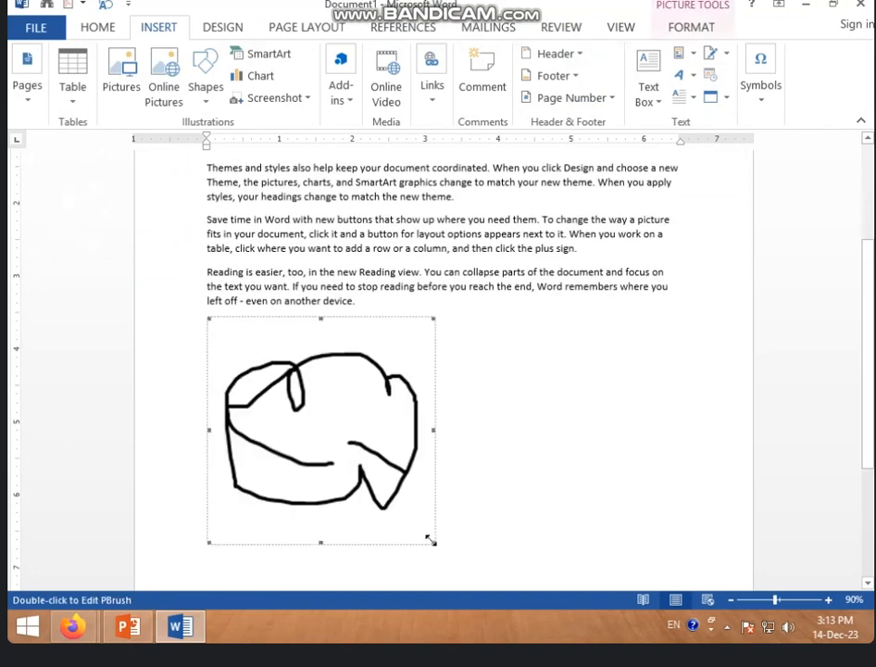
Shrink the embedded bitmap drawing and add a black right triangle over the right half of the scribble, returning to the document.
drag(433, 541, 393, 500)
double_click(288, 409)
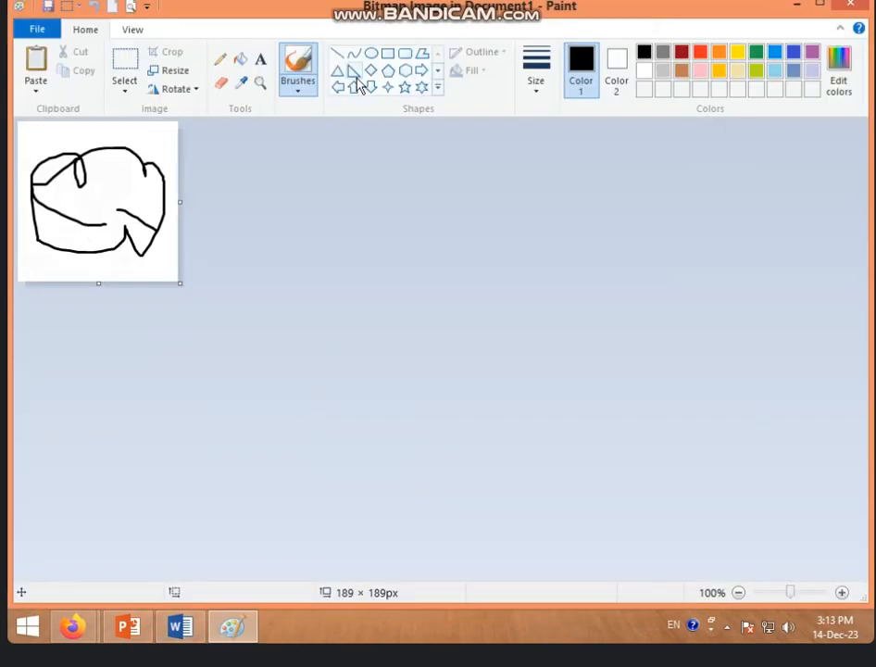
click(354, 70)
drag(92, 150, 171, 255)
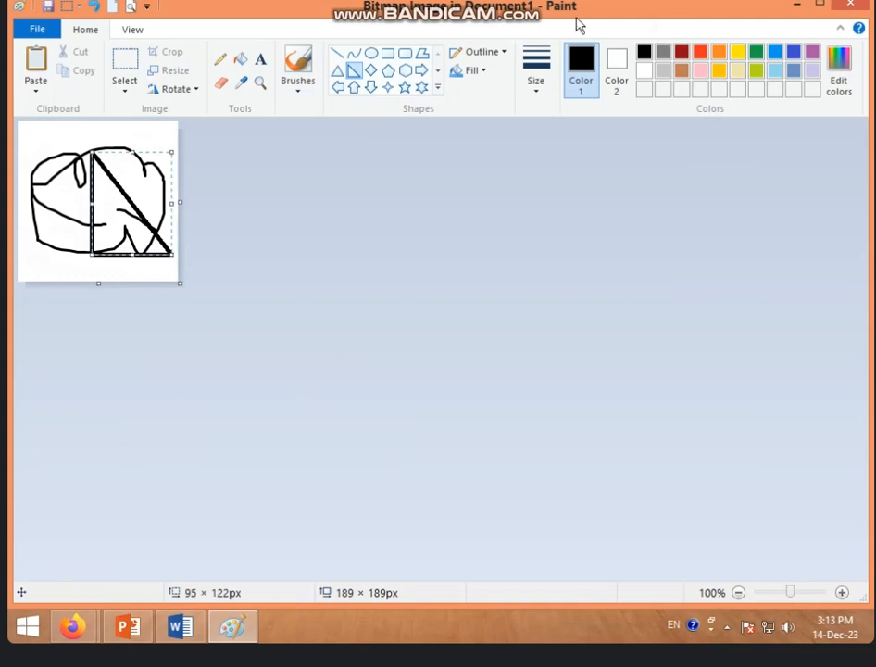
click(859, 5)
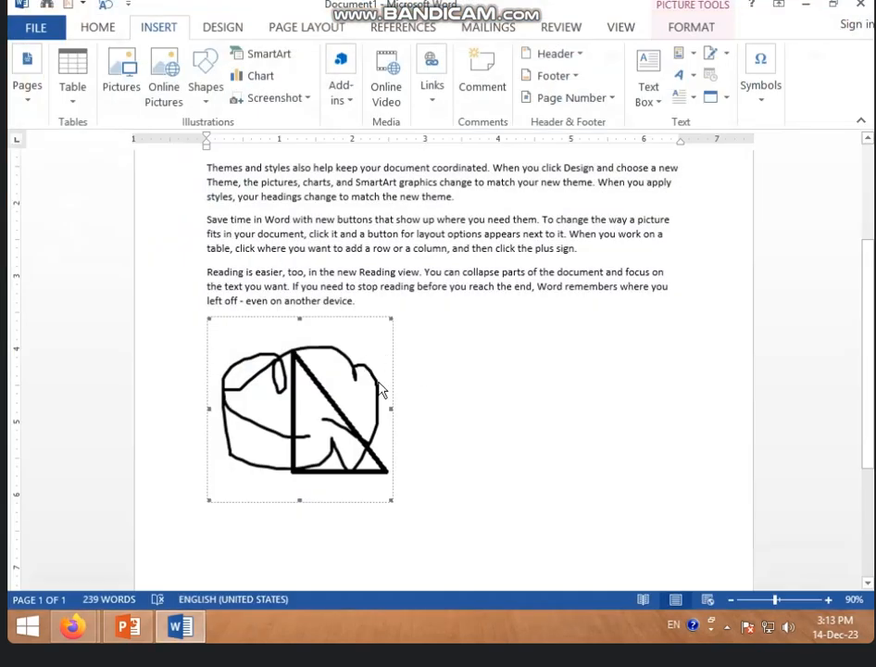
Delete the embedded bitmap drawing and insert a new Microsoft Excel Worksheet object in its place.
key(Delete)
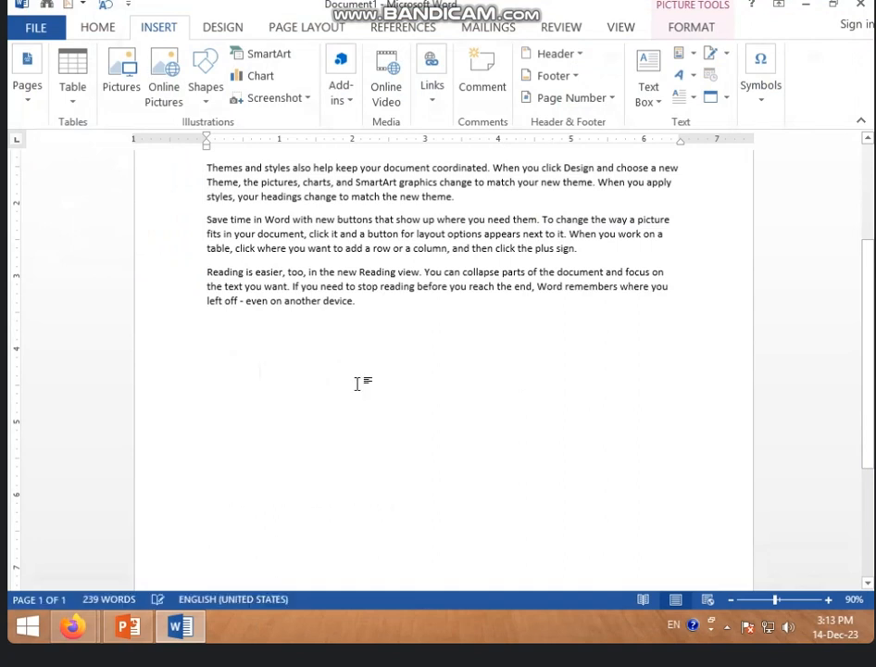
click(726, 97)
click(744, 124)
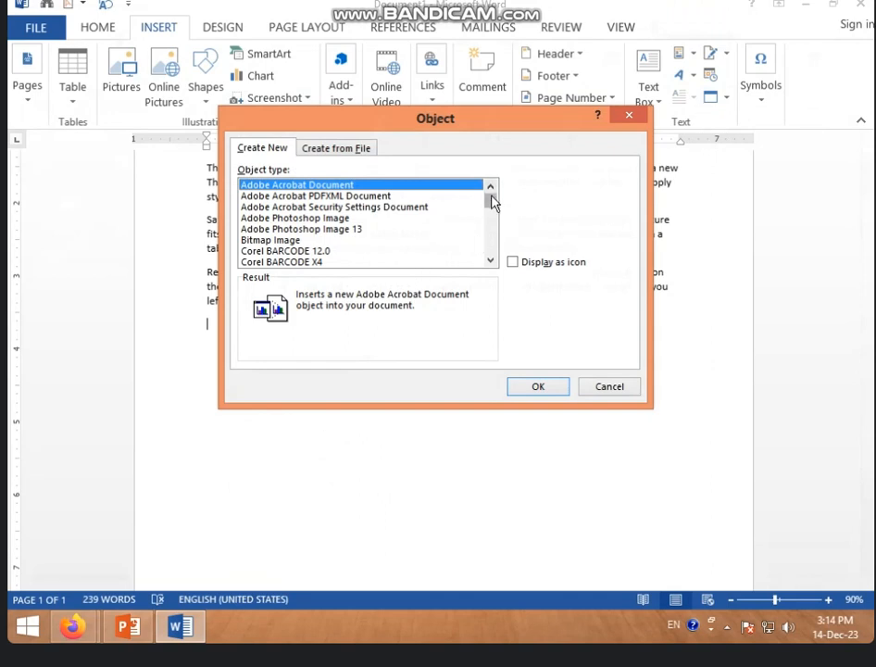
scroll(490, 209, down, 3)
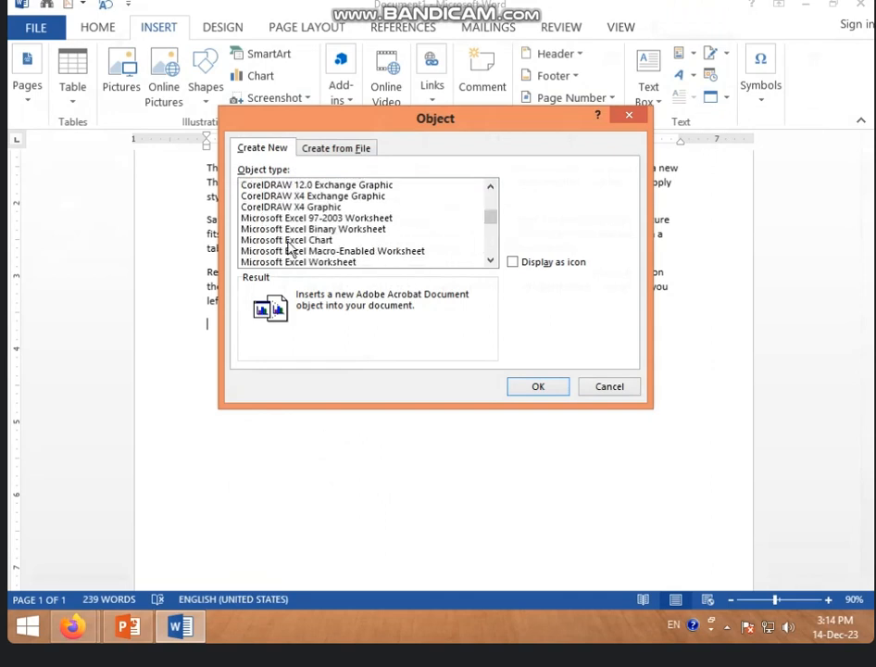
click(306, 242)
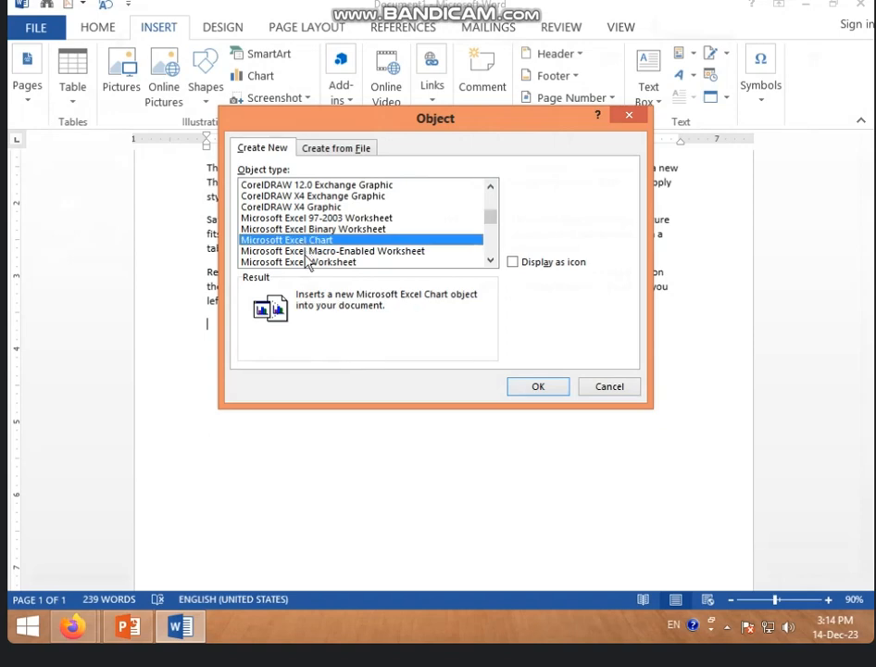
click(307, 263)
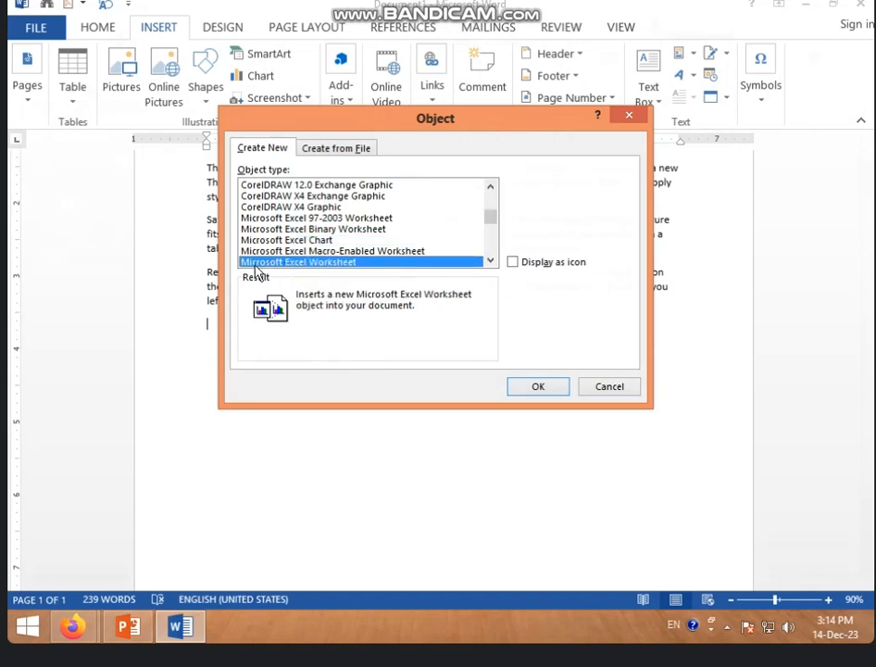
scroll(340, 267, down, 1)
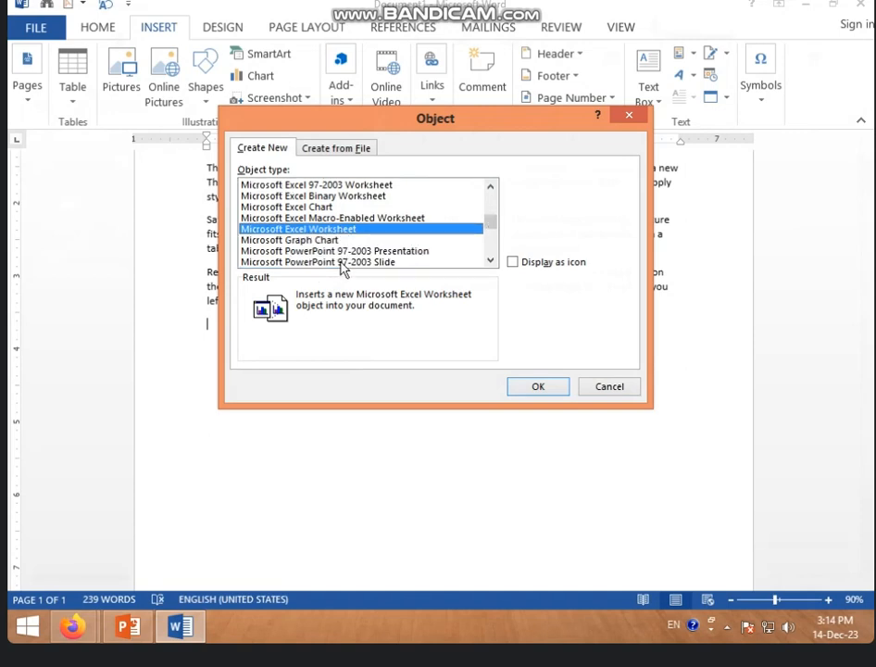
scroll(339, 259, down, 4)
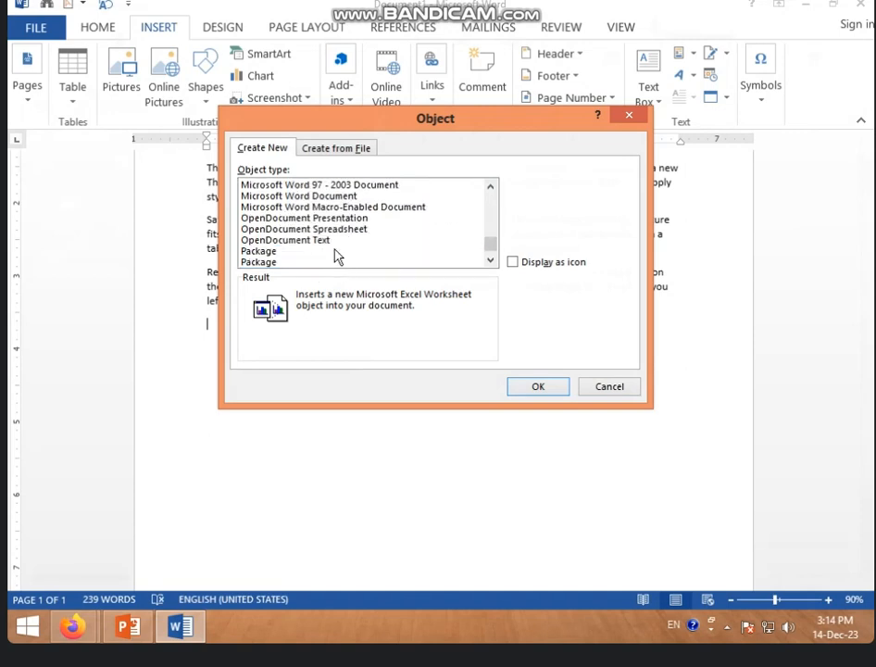
scroll(293, 261, up, 2)
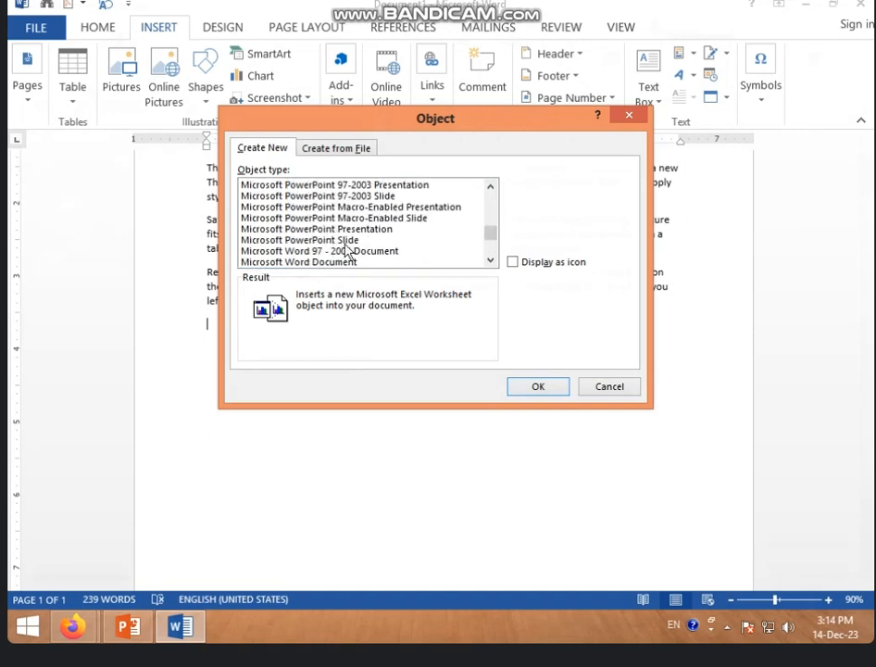
scroll(346, 250, up, 1)
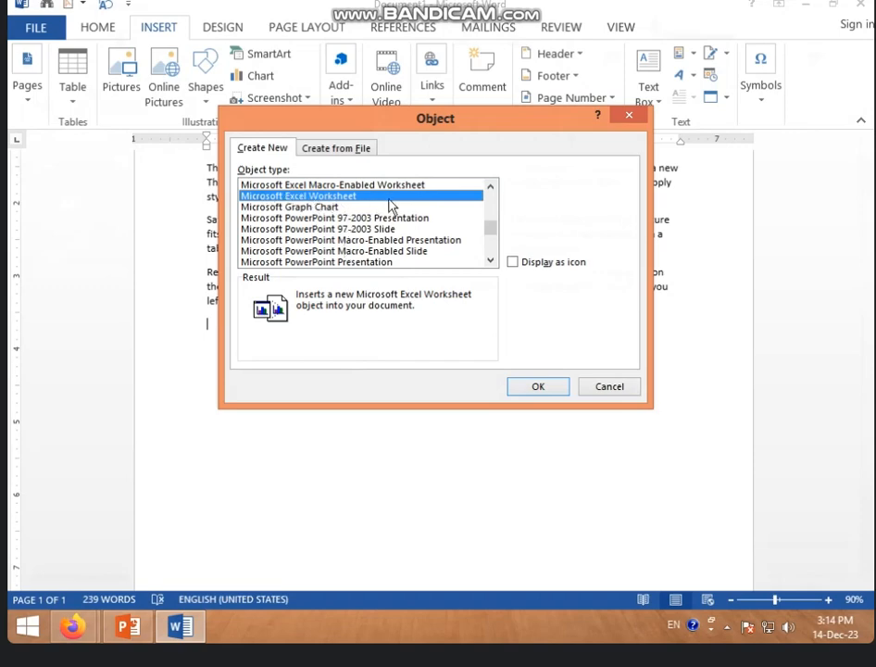
click(520, 387)
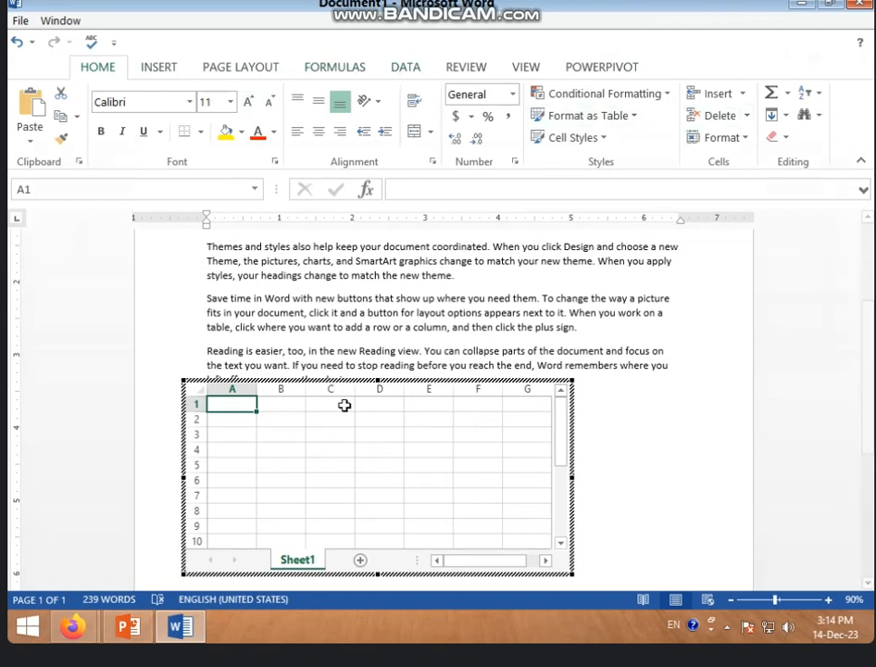
Enter the heading SN in cell B2 of the embedded worksheet, with 1 in B3 and 2 in B4.
click(284, 448)
click(282, 423)
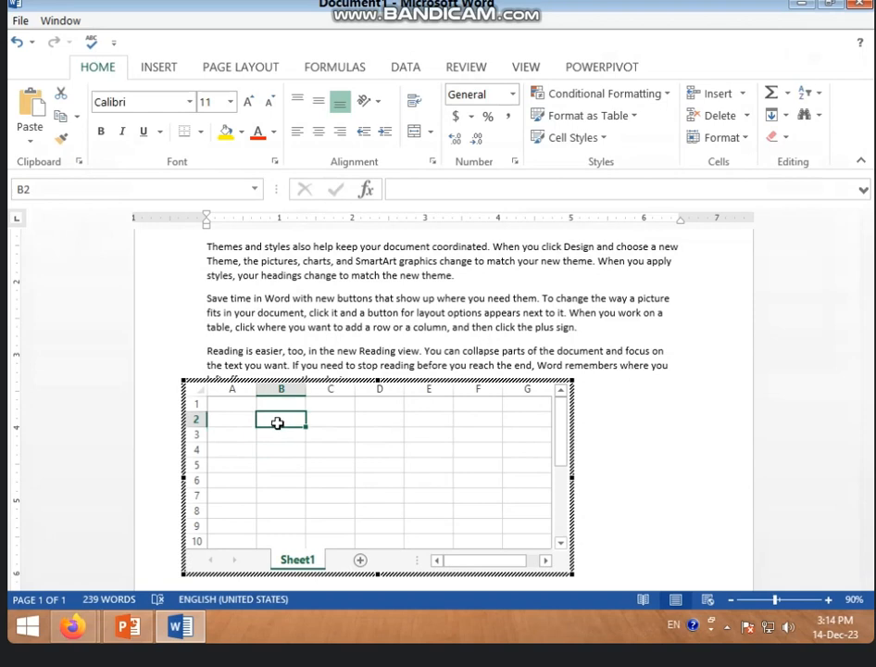
text(SN)
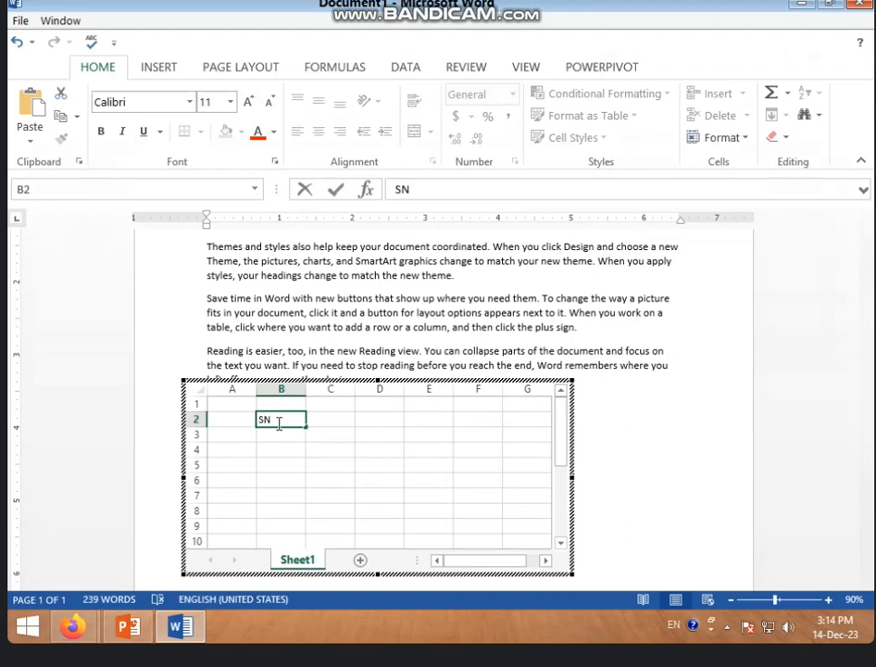
click(282, 450)
click(274, 435)
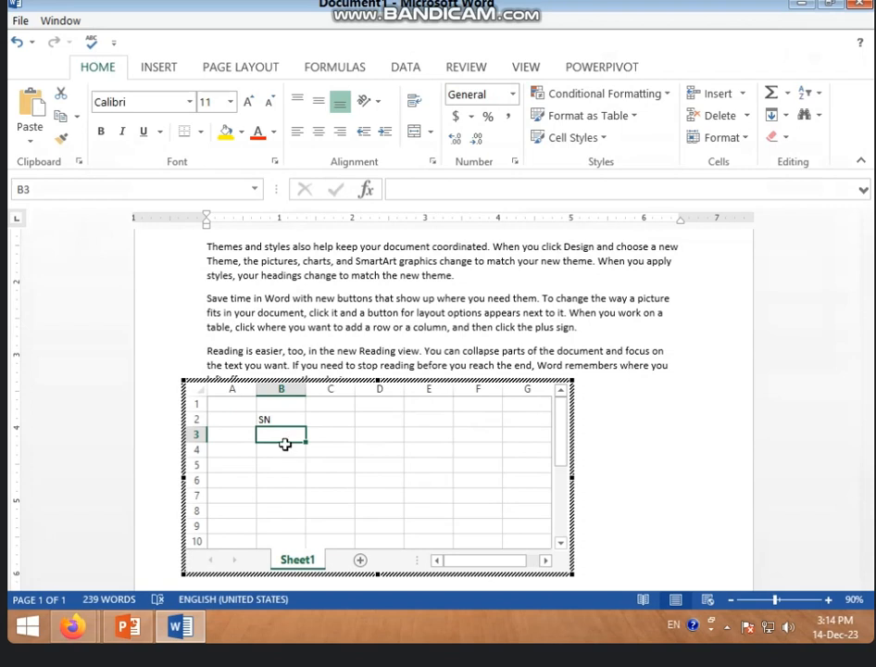
text(1)
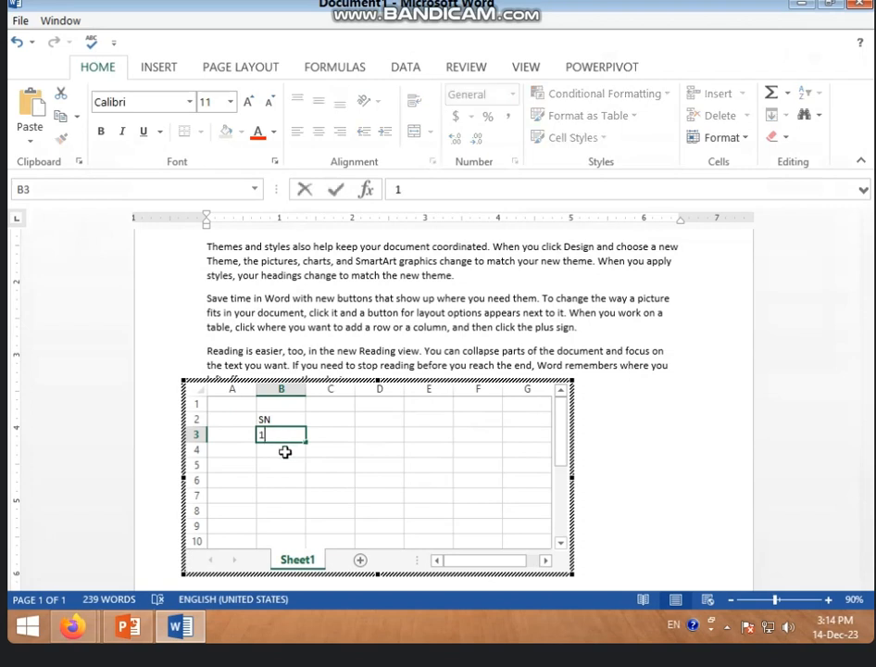
key(Return)
text(2)
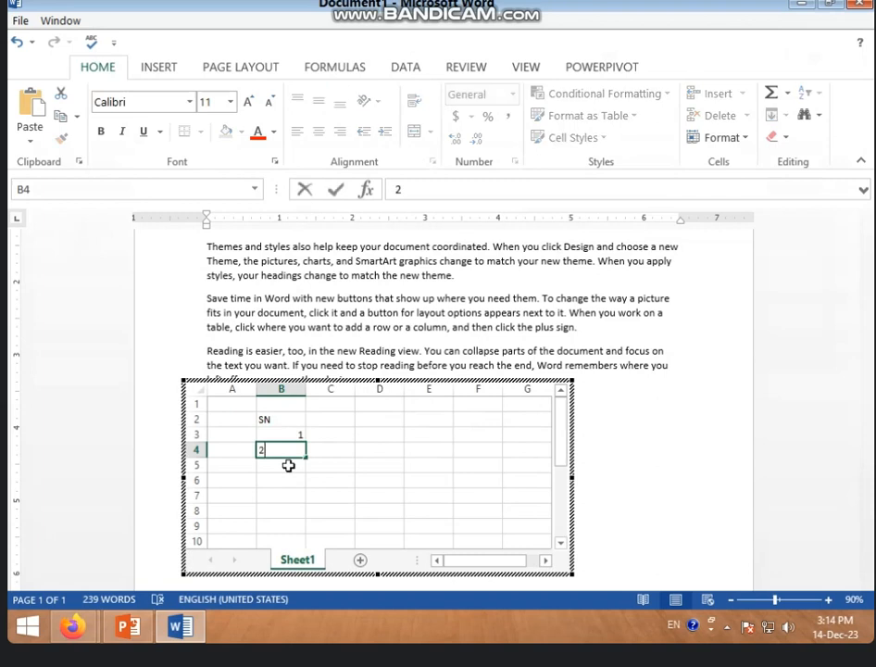
click(288, 475)
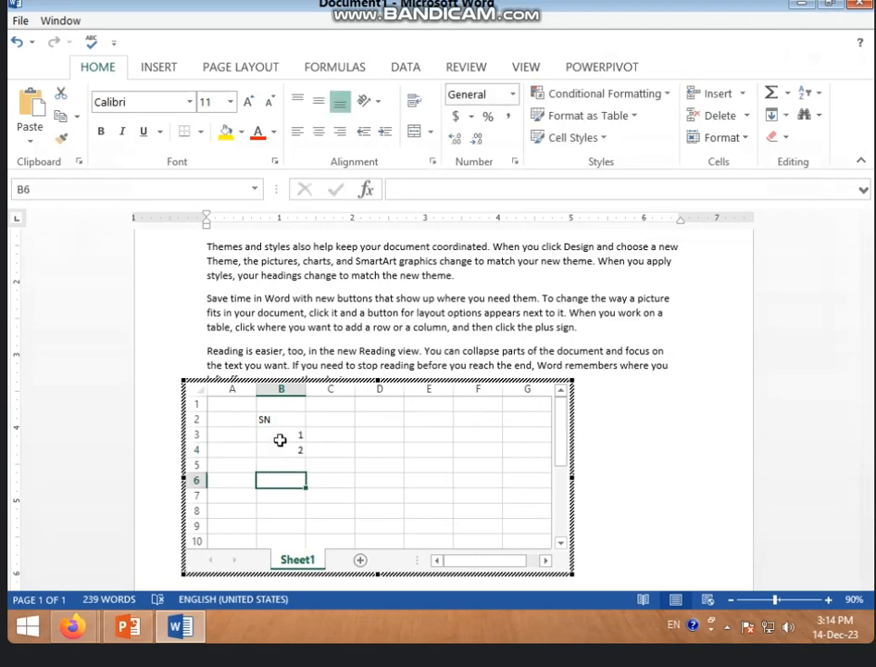
Extend the number series from cells B3:B4 down to B9 with the fill handle.
click(279, 437)
drag(357, 479, 348, 477)
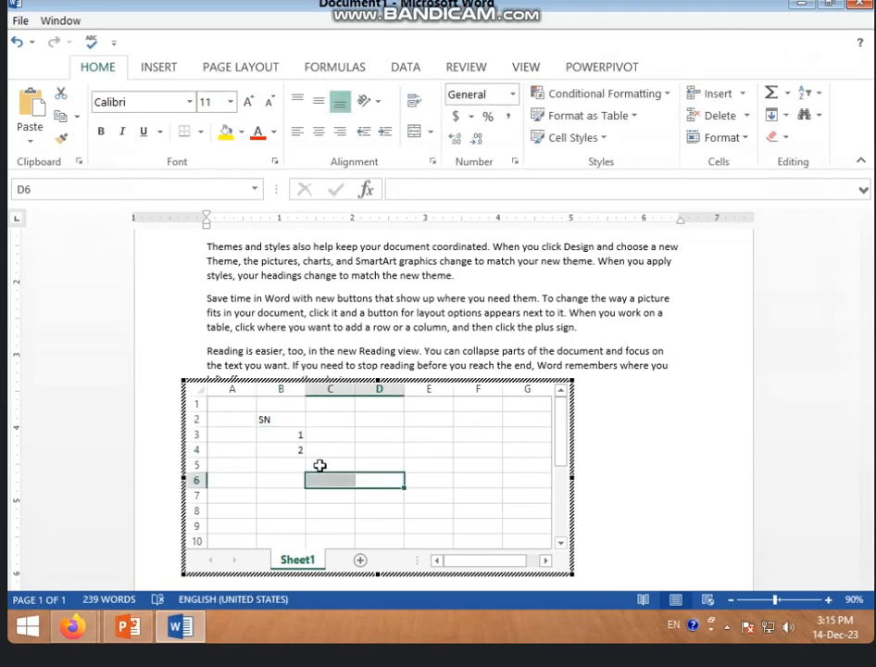
click(287, 435)
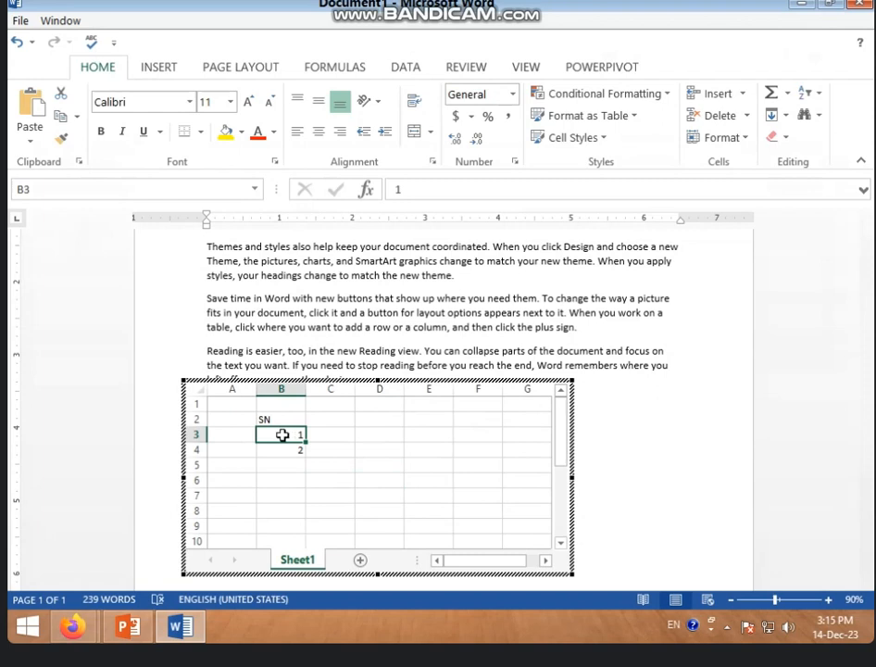
drag(281, 442, 281, 447)
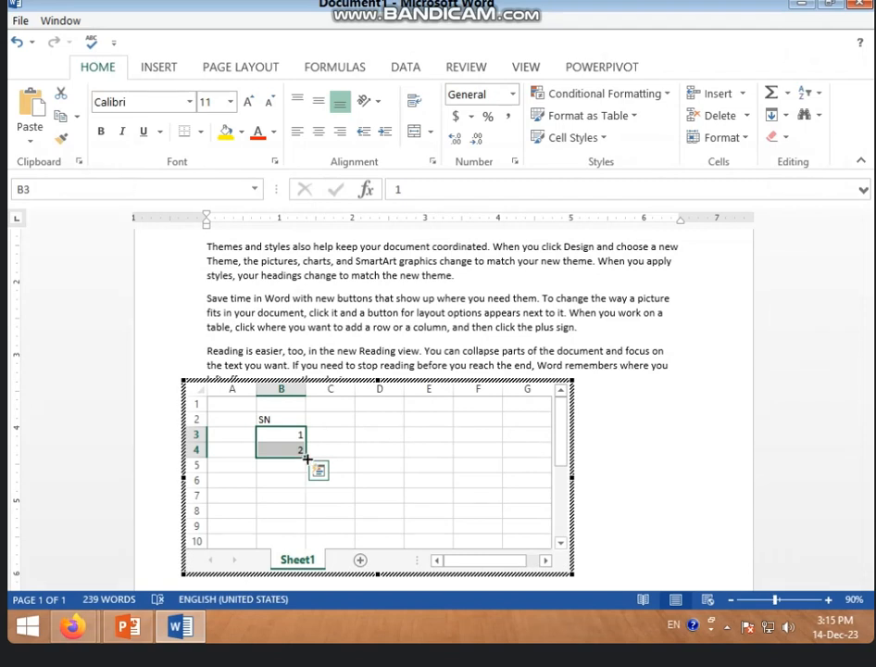
drag(307, 458, 314, 537)
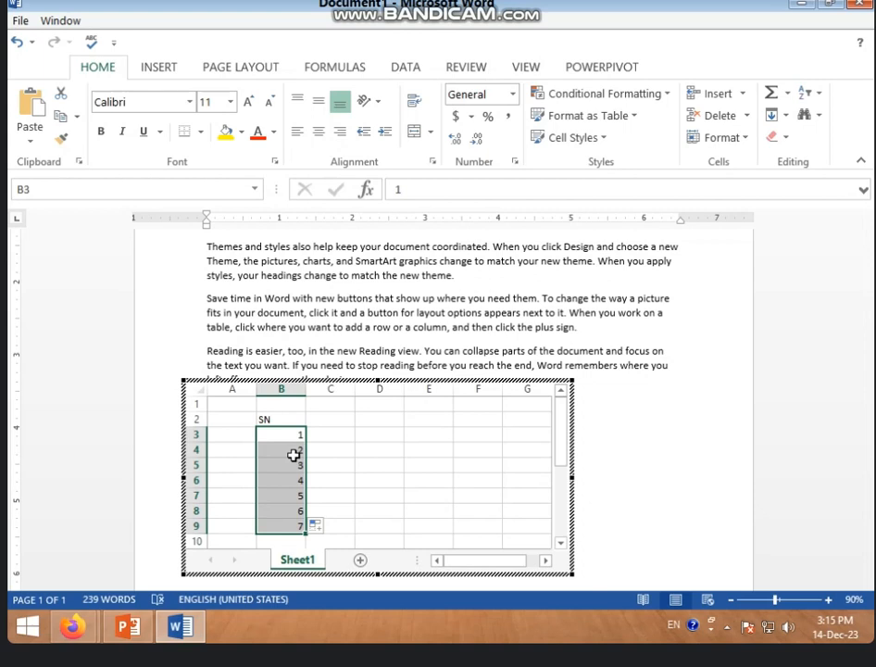
click(372, 462)
click(341, 440)
click(293, 435)
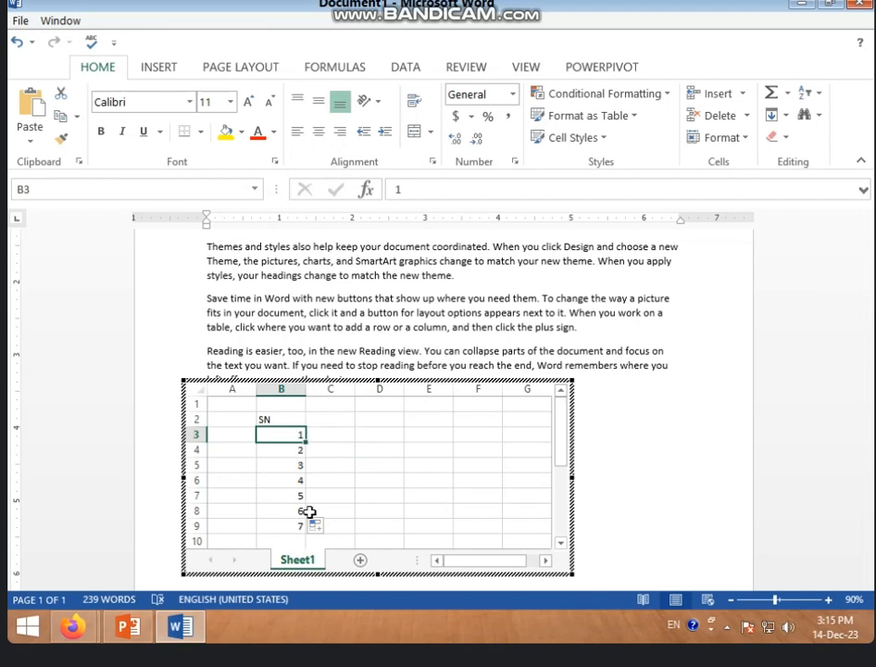
Enter the heading NAME in cell C2, beside the SN heading.
click(344, 431)
click(335, 421)
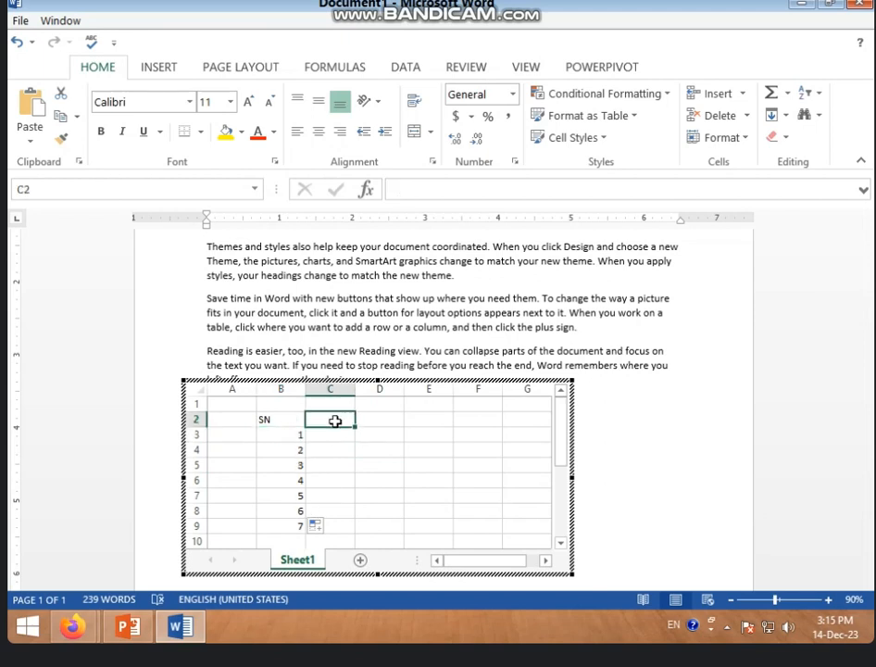
text(N)
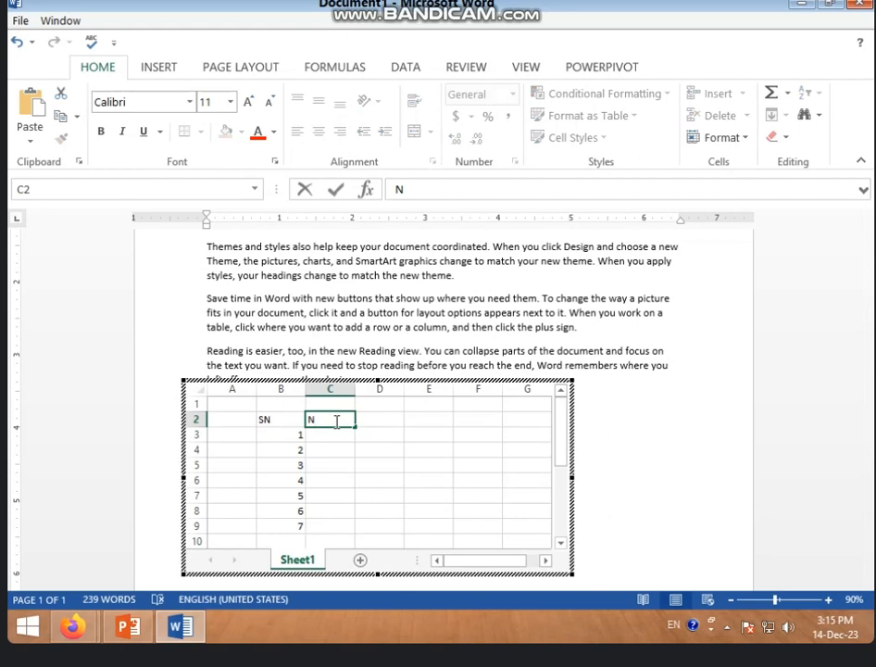
text(AME)
Fill cells C3 to C9 under NAME with the placeholder entries J, HJHG, HJHG, G, HJHG, G and HJHG.
click(324, 438)
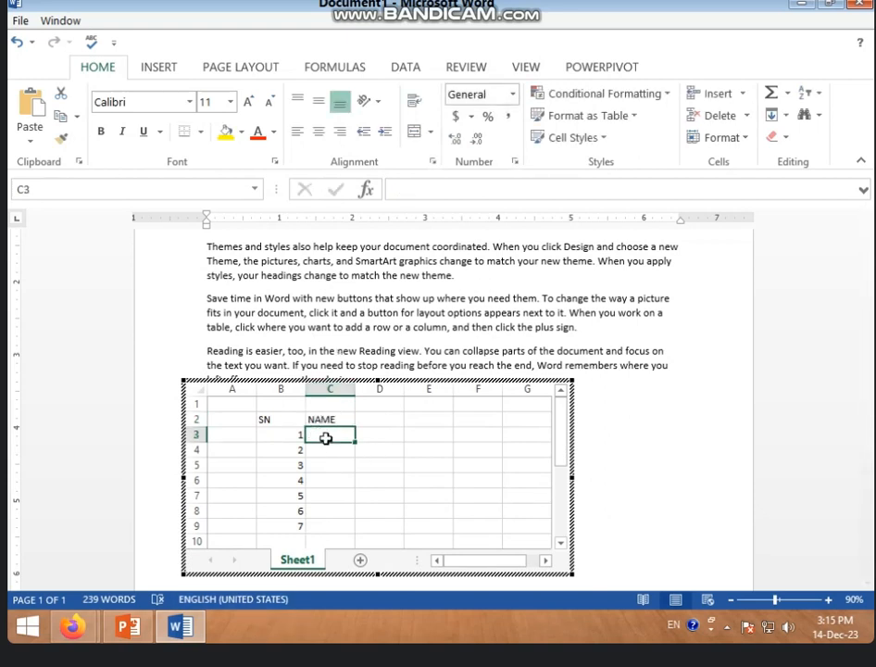
text(J)
key(Return)
text(HJHG)
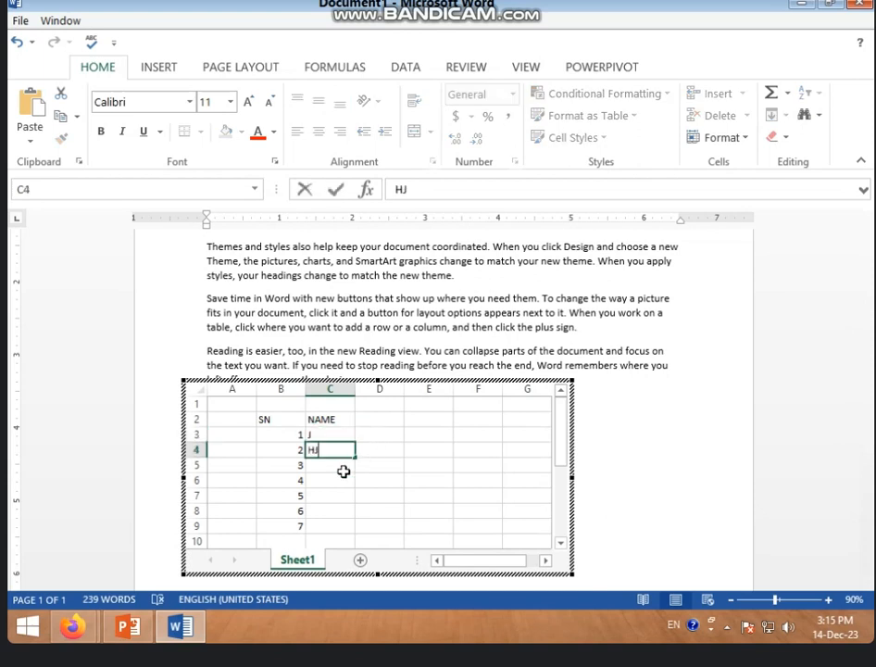
key(Return)
text(H)
key(Return)
text(G)
key(Return)
key(Return)
text(G)
key(Return)
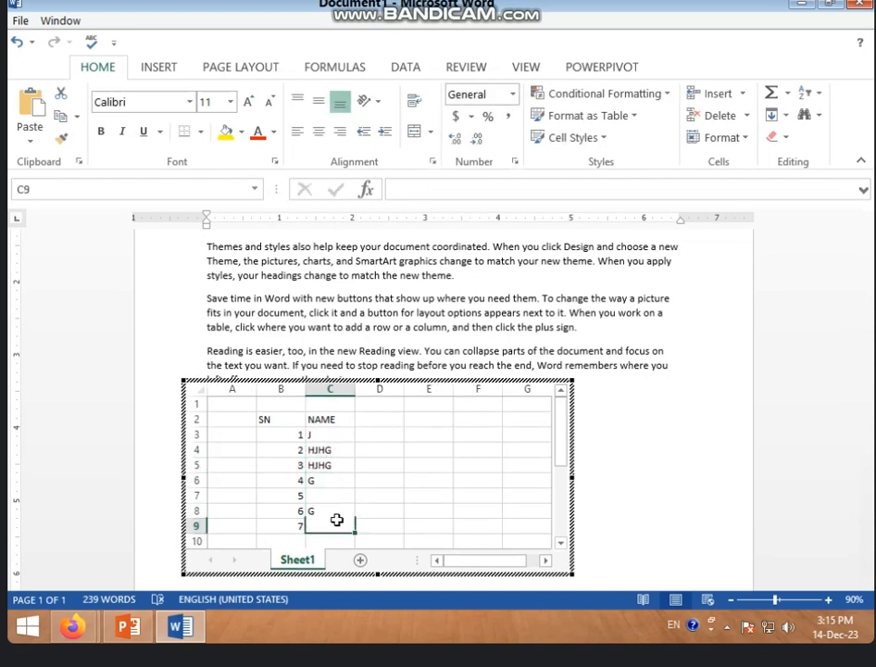
click(331, 497)
text(HJHG)
click(332, 527)
text(HJHG)
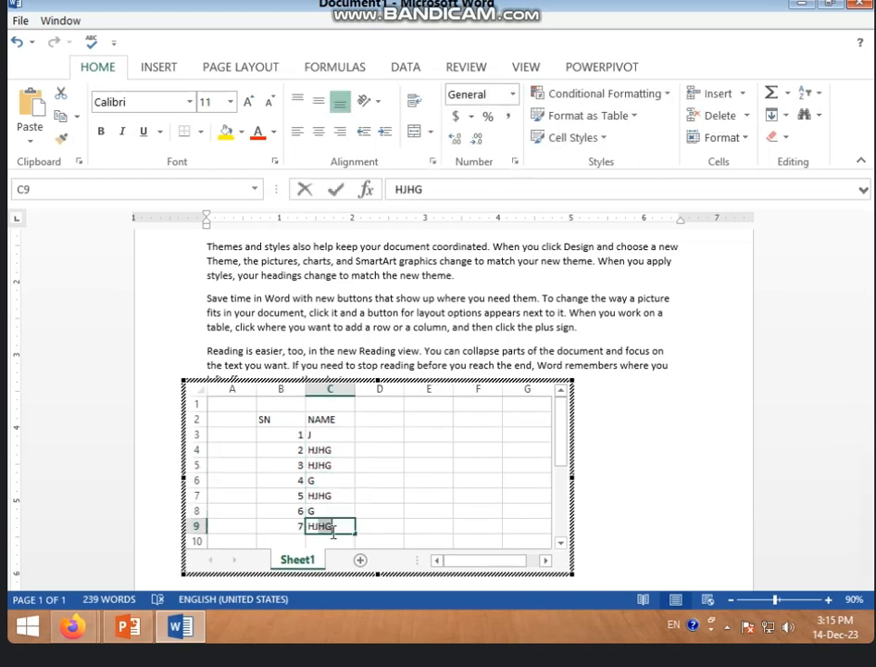
Finish editing the embedded worksheet and shrink the object proportionally from its upper-right corner.
click(367, 447)
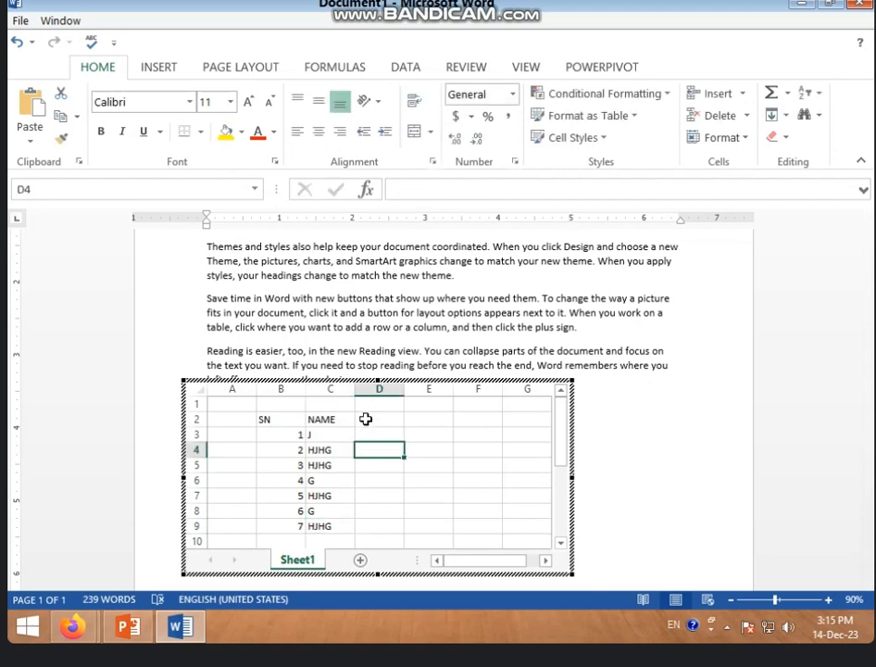
click(366, 419)
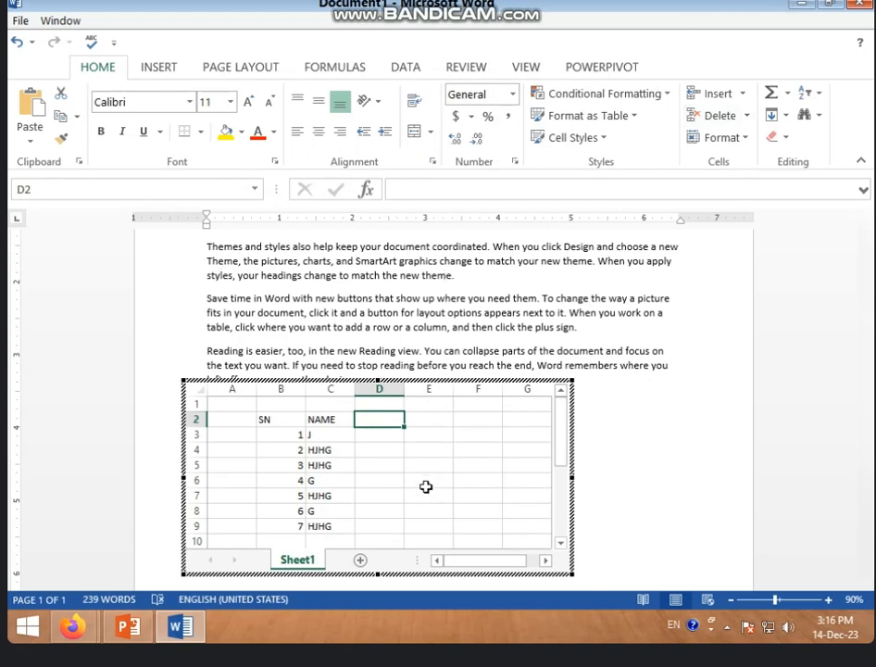
click(664, 422)
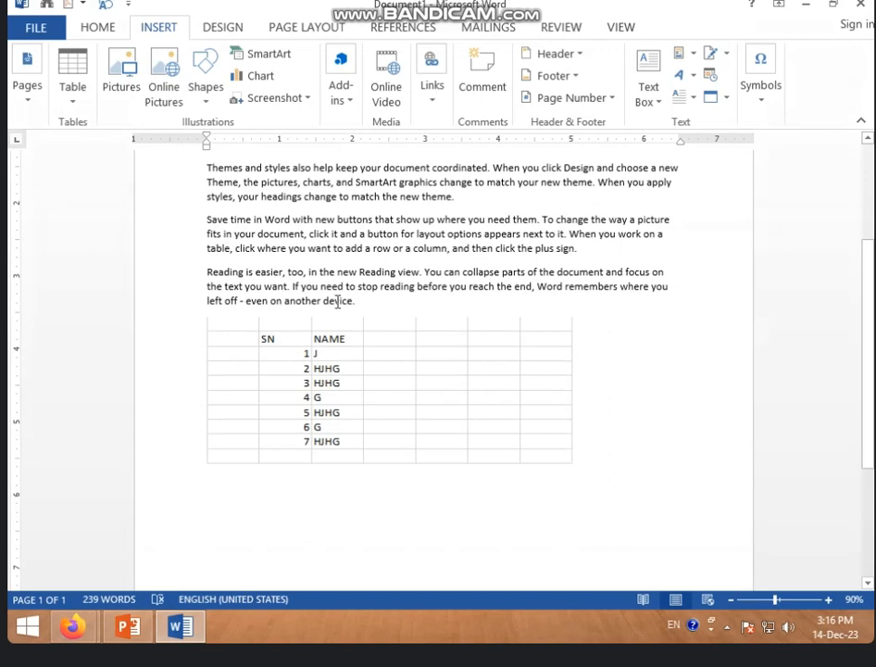
click(313, 367)
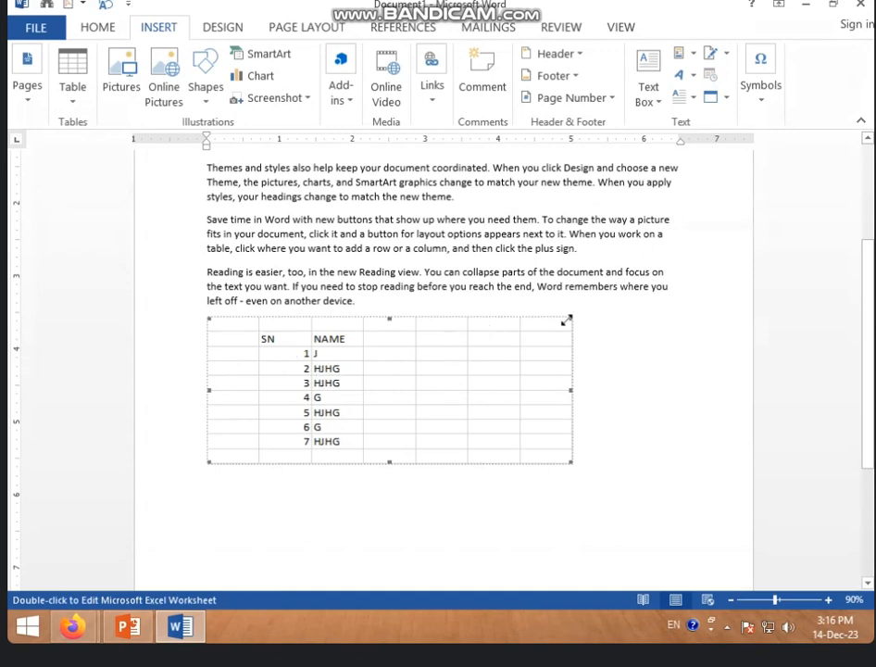
drag(566, 318, 411, 351)
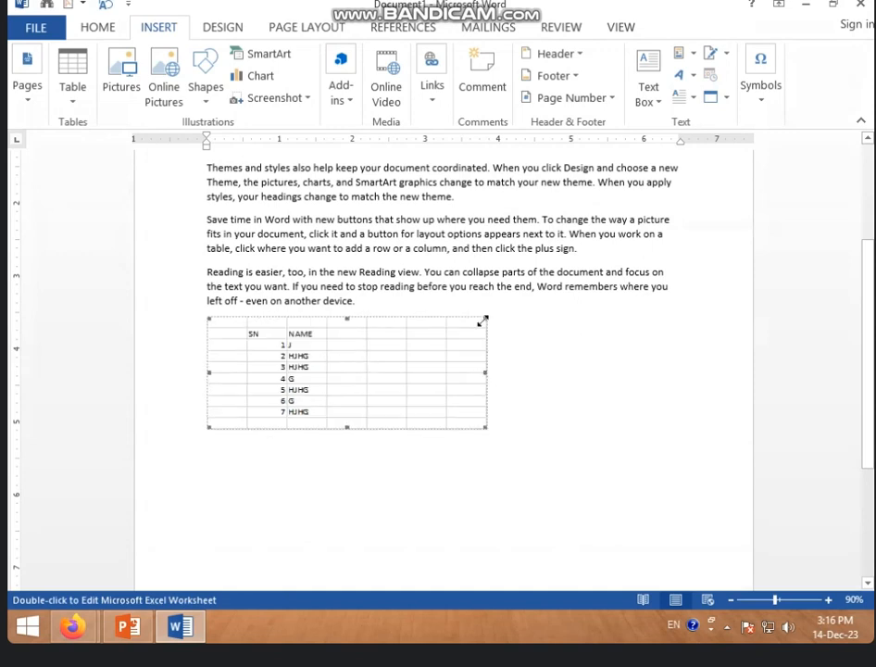
Reopen the embedded Excel worksheet below the last paragraph for editing.
click(486, 316)
click(479, 386)
double_click(435, 402)
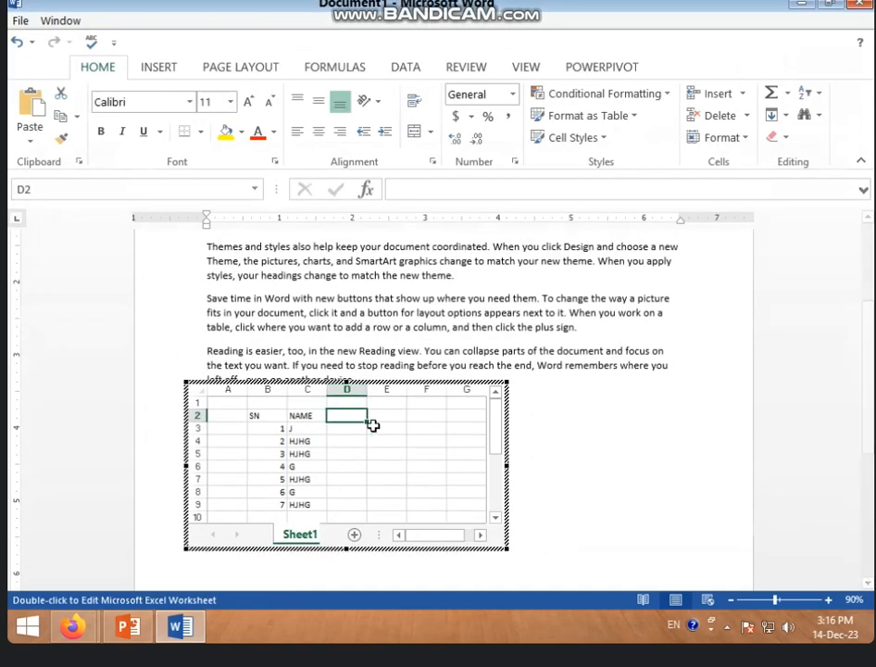
click(366, 437)
Enter the numbers 45, 41, 52 and 41 in cells D3 to D6, beside the NAME column.
click(336, 428)
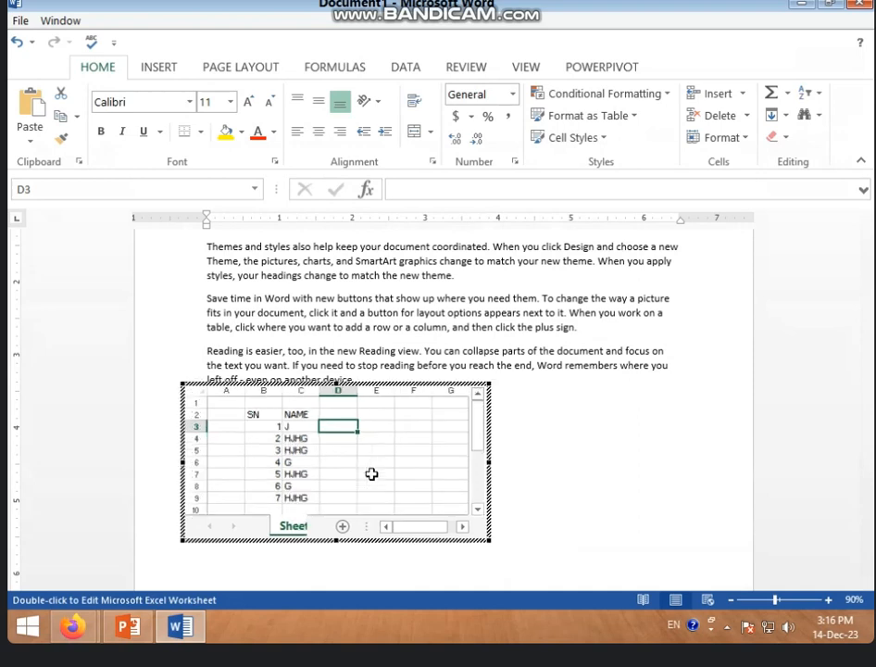
text(45)
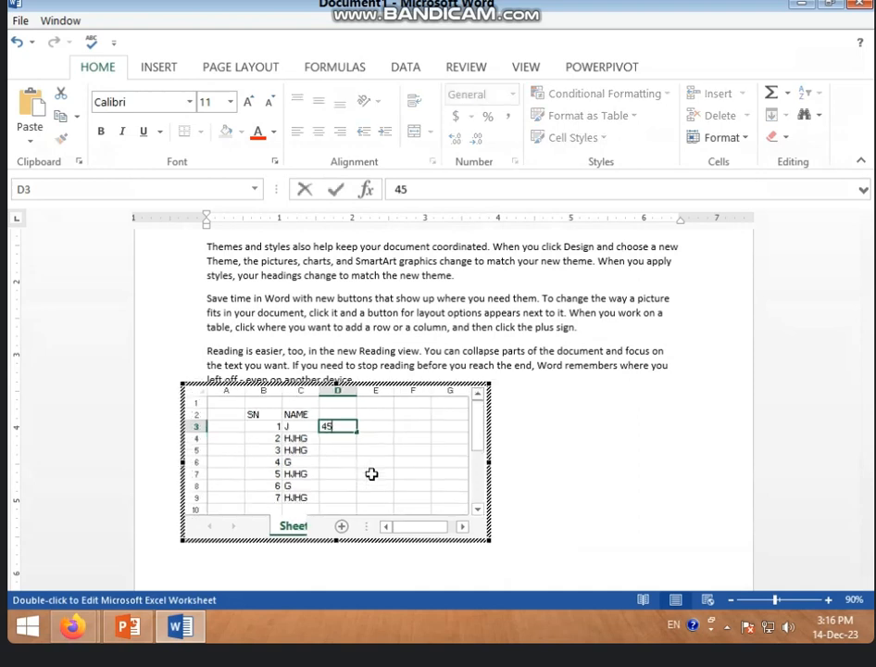
key(Return)
text(41)
key(Return)
text(52)
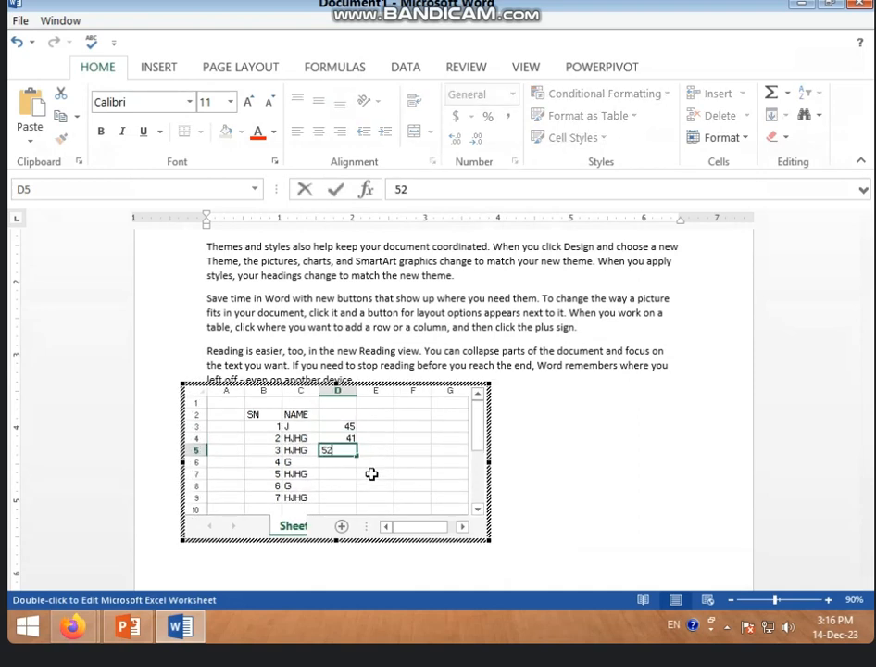
key(Return)
text(41)
key(Return)
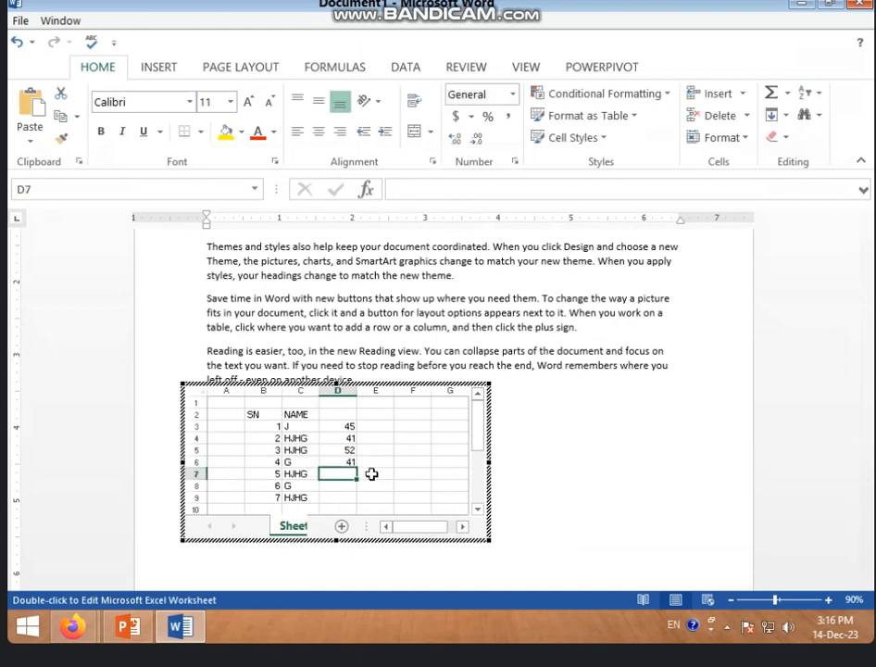
Enter 84 in cell E3 of the embedded worksheet and select that cell again.
click(368, 426)
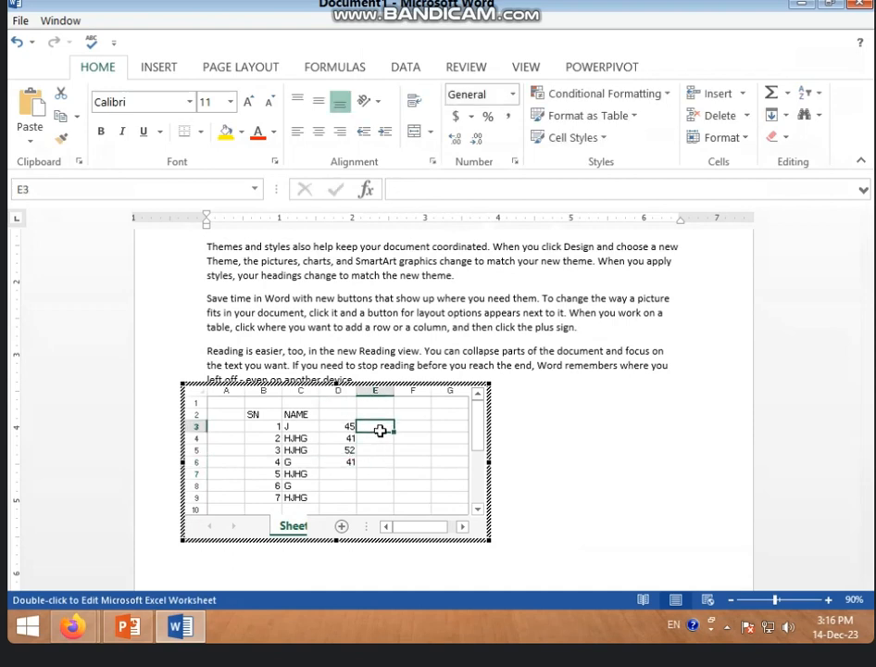
text(84)
key(Tab)
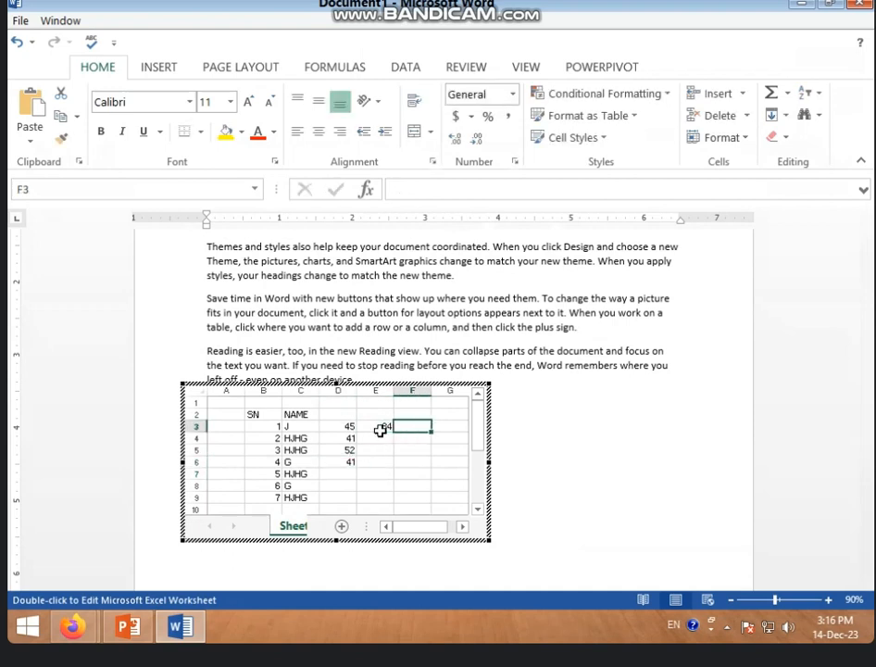
click(385, 426)
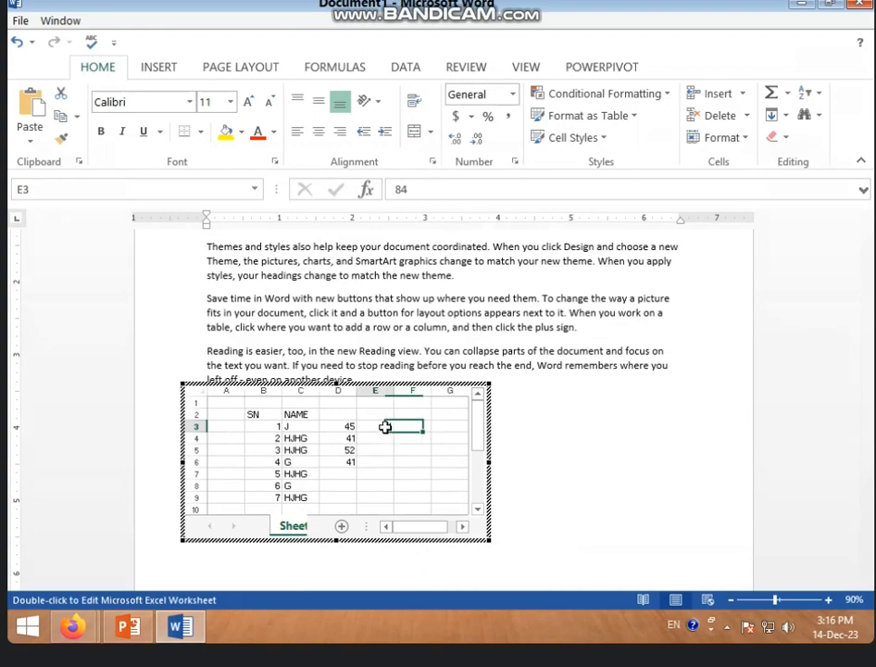